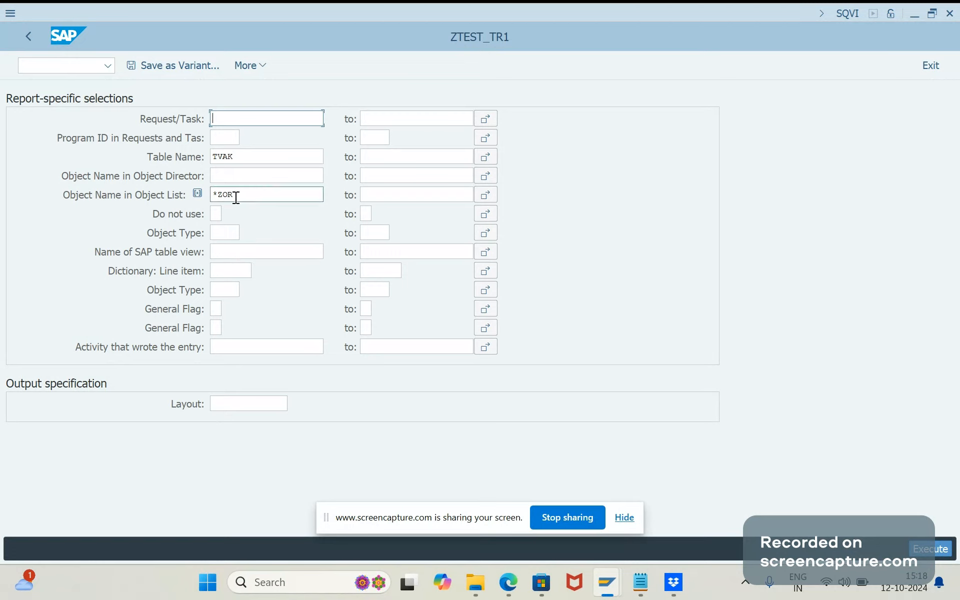
Run the query for table TVAK with object name *ZOR and examine the transport requests listed
drag(236, 197, 218, 201)
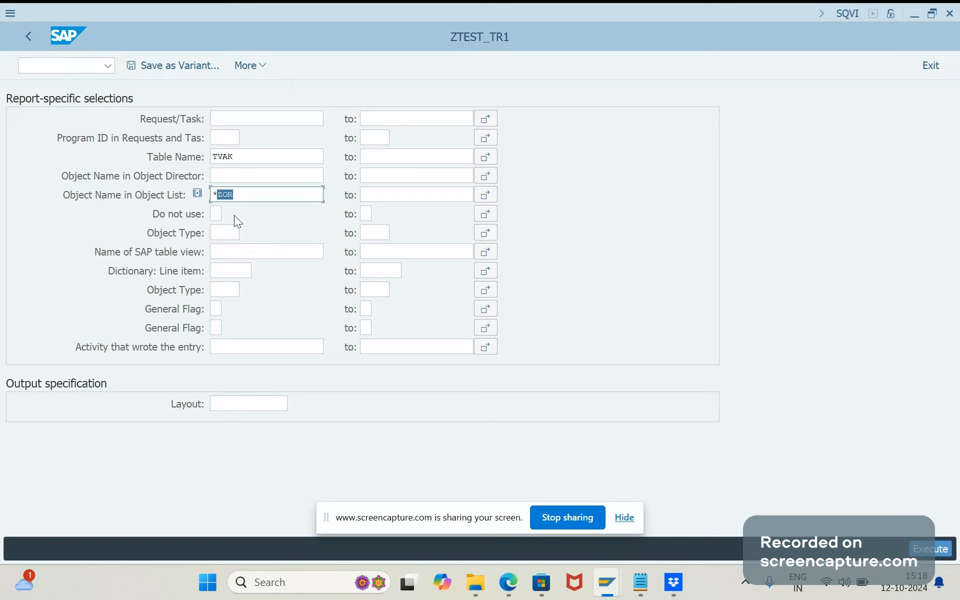
double_click(245, 157)
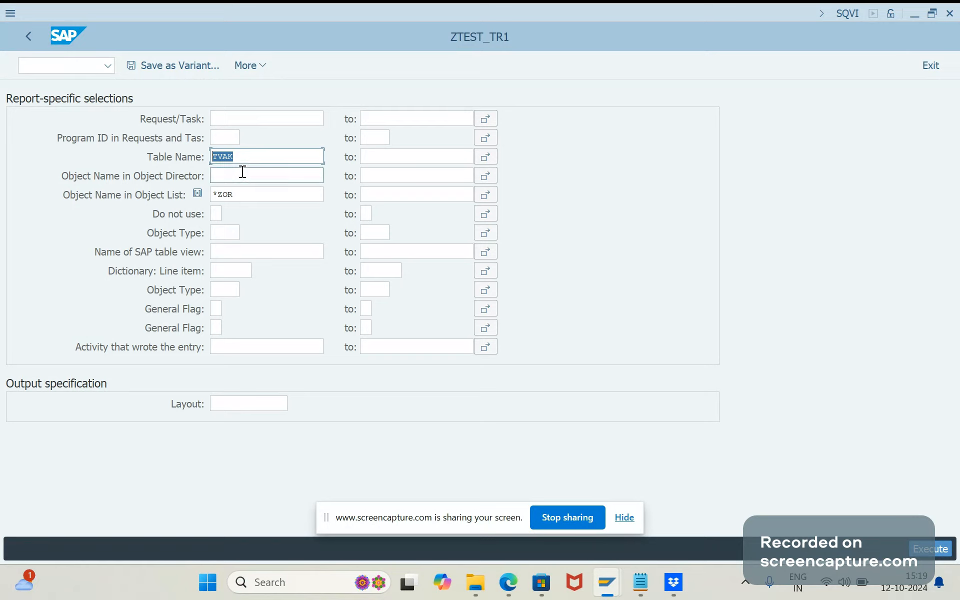
click(932, 552)
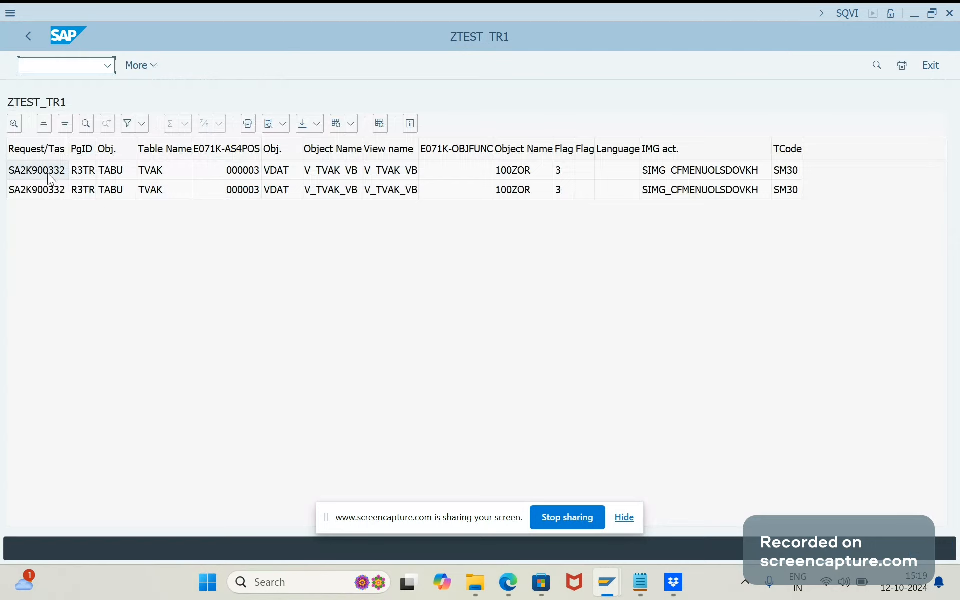
click(139, 220)
Return to the query's selection criteria and set the table name to T001W and the object name in object list to *1033
key(F3)
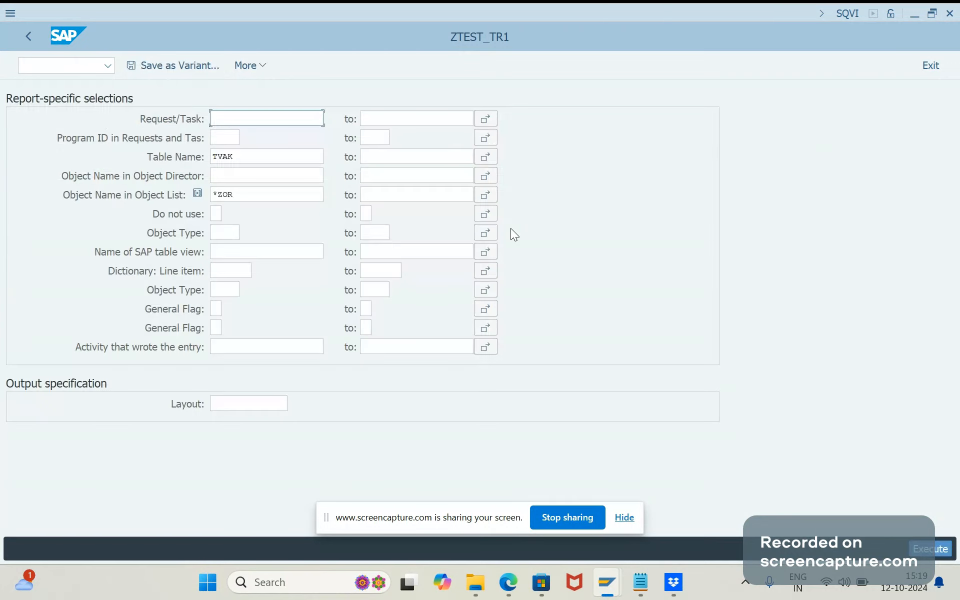
drag(240, 160, 191, 163)
text(1)
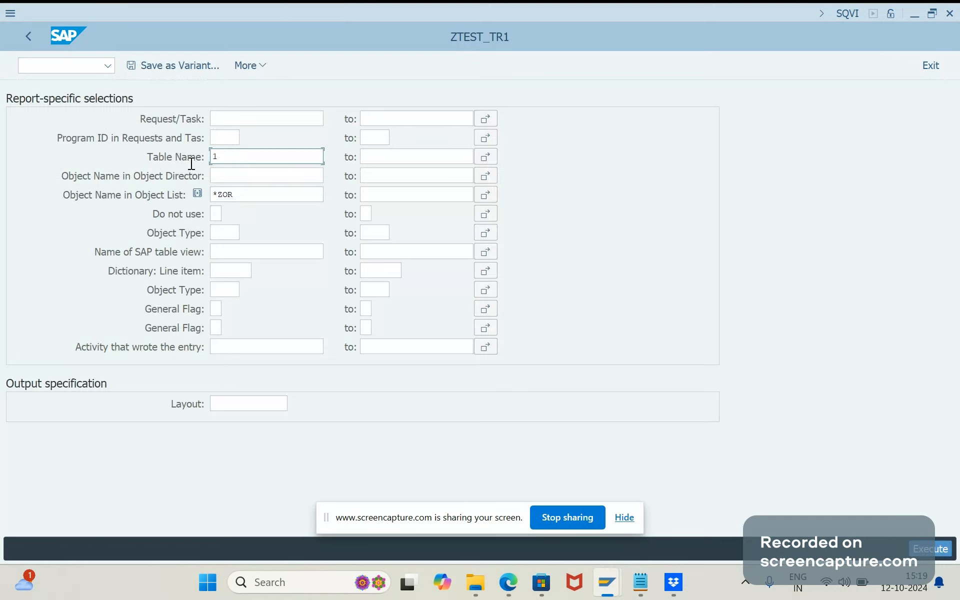
text(00)
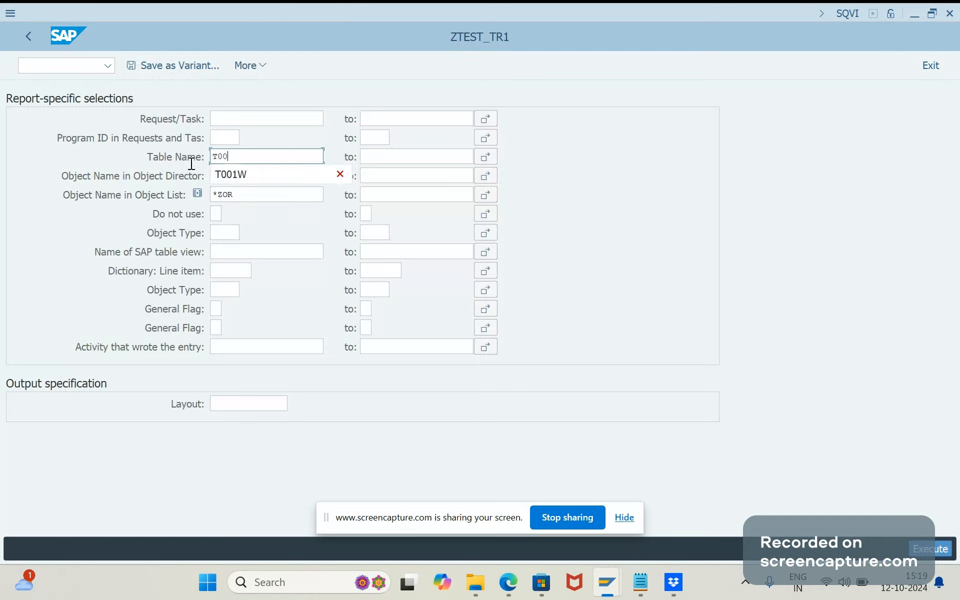
text(1W)
key(Tab)
text(*)
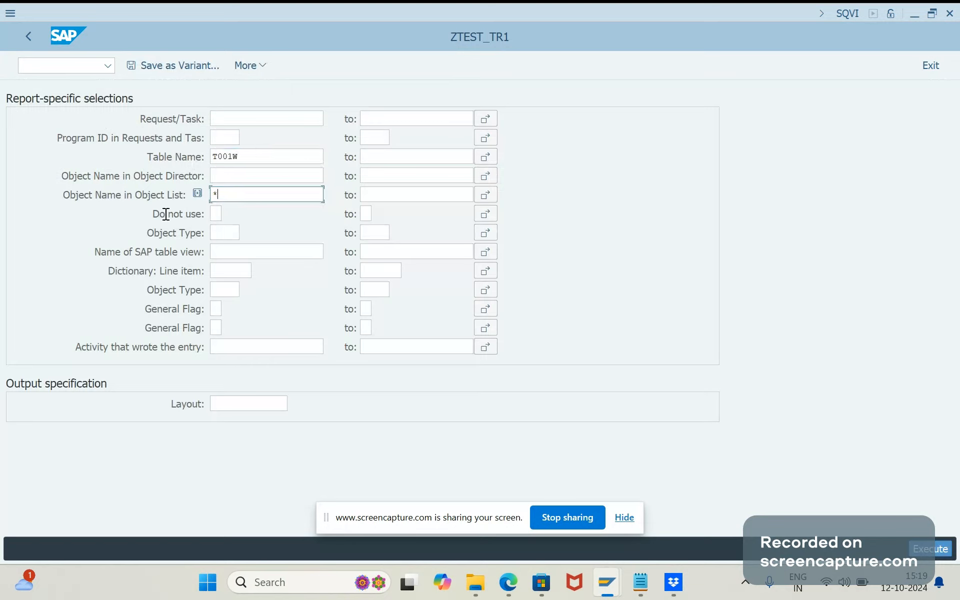
text(1033)
Check plant 1033 in the open T001W table display, and run the ZTEST_TR1 query with the entered criteria
mouse_move(607, 582)
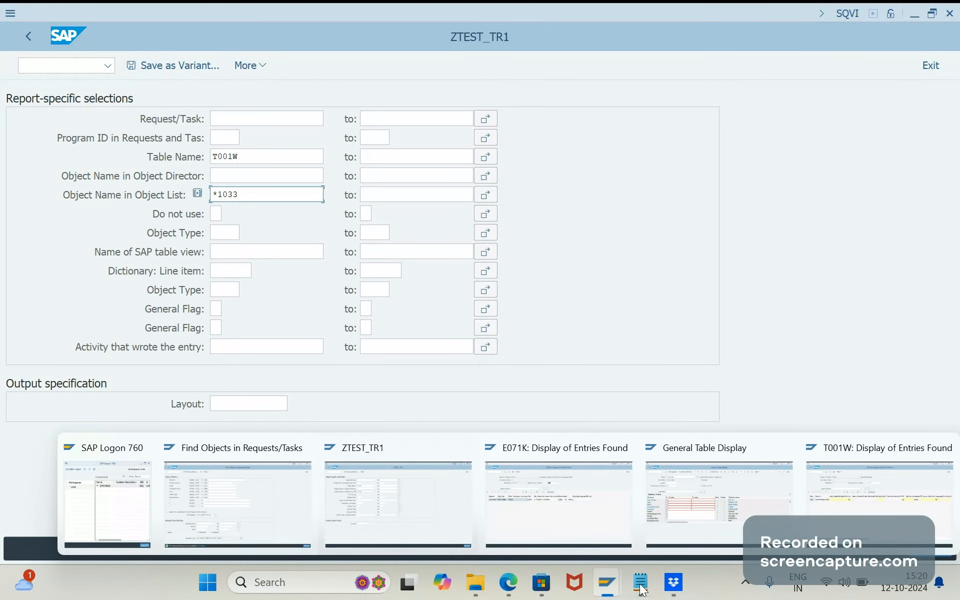
click(840, 497)
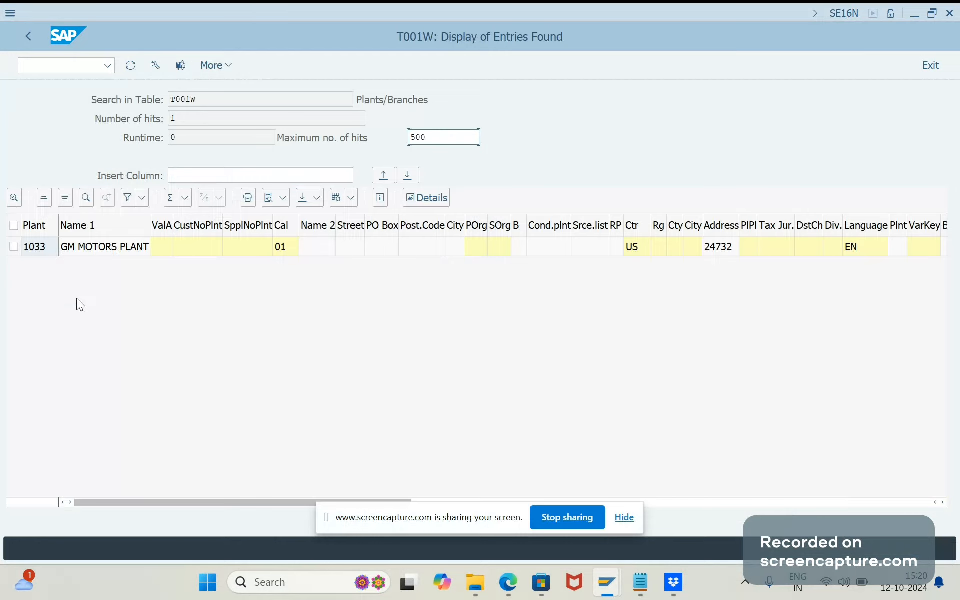
key(alt+Tab)
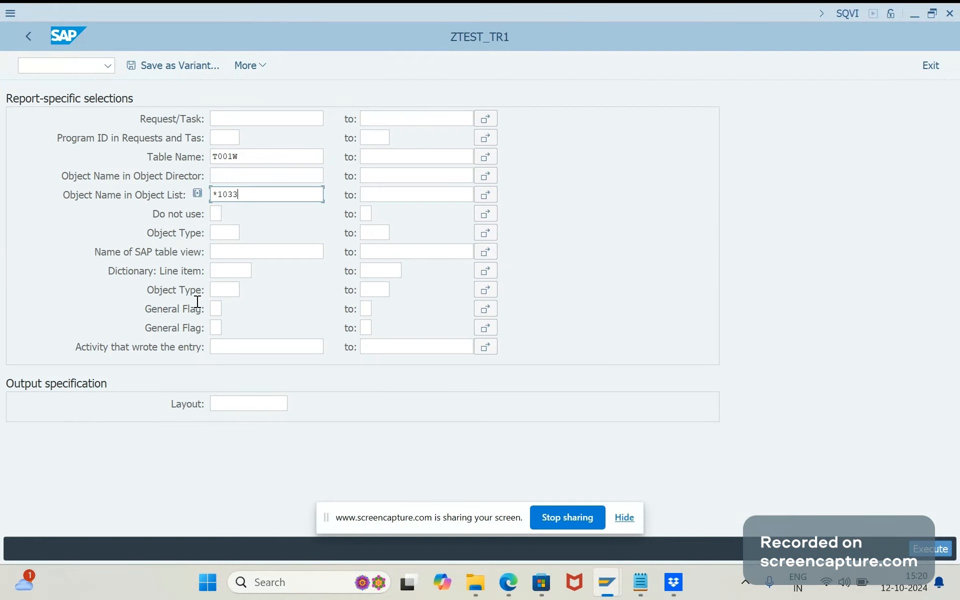
click(913, 540)
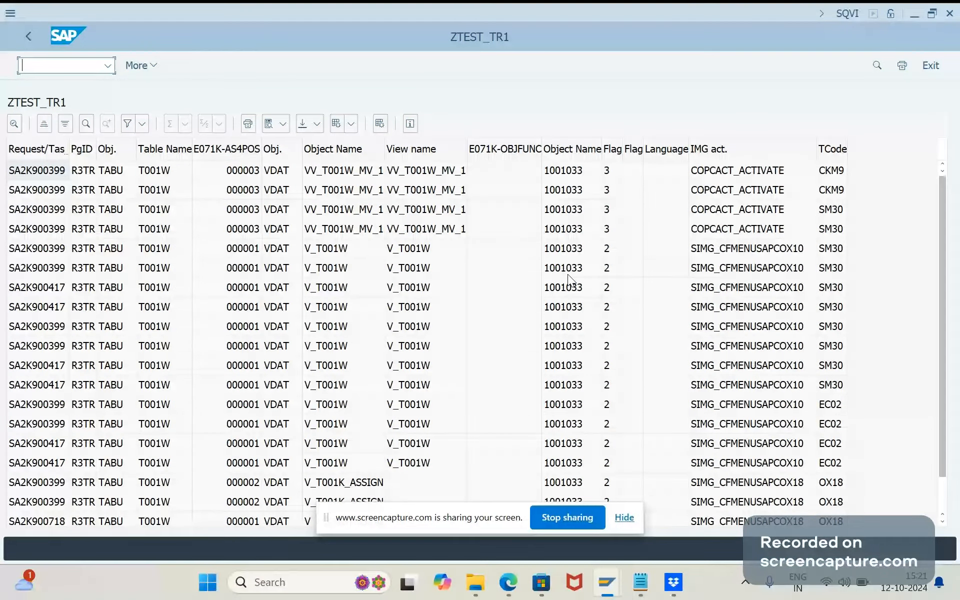
Return to the selection criteria and re-enter *1033 as the object name in object list
key(F3)
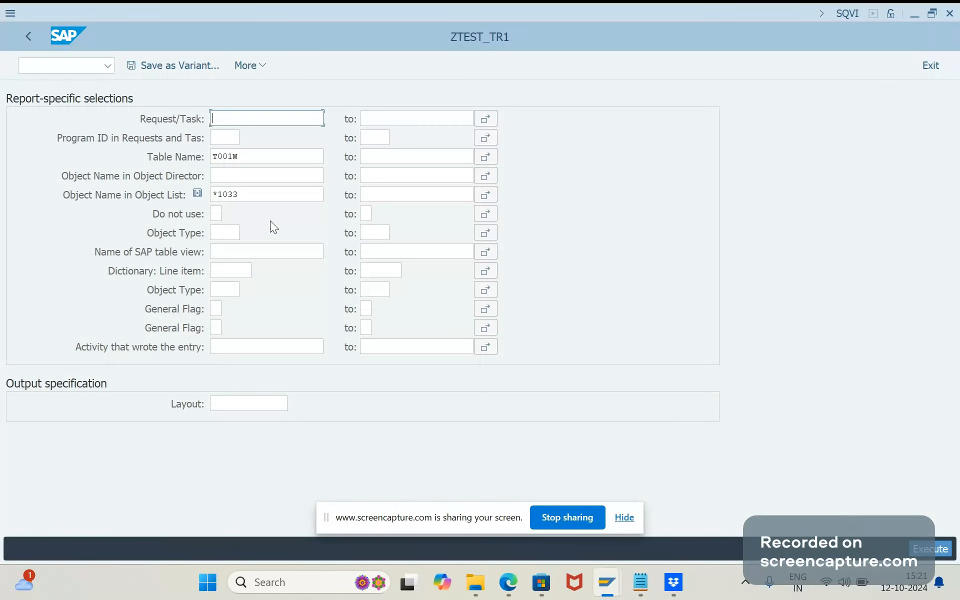
drag(255, 197, 163, 223)
key(BackSpace)
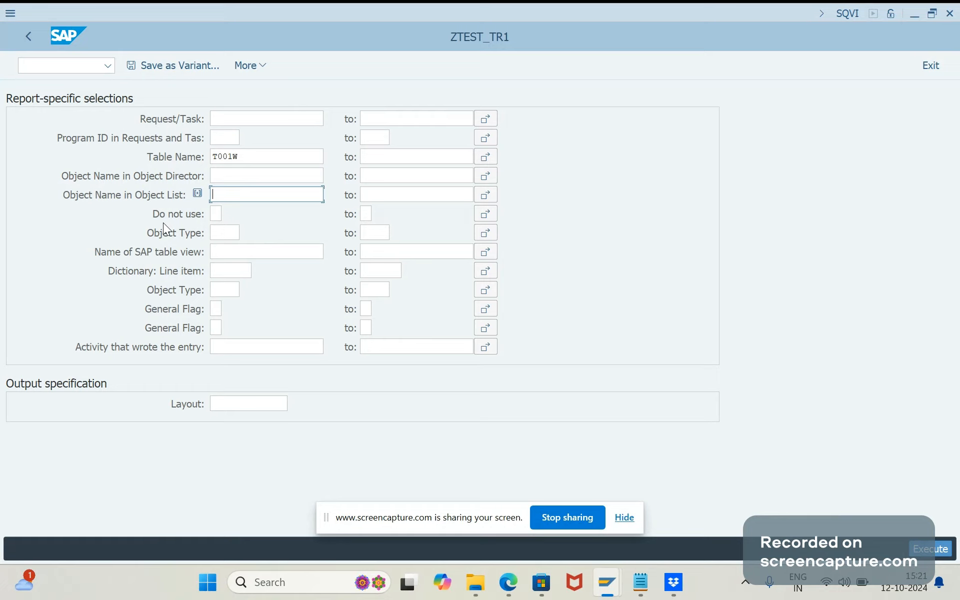
text(*100)
text(3)
key(BackSpace)
key(BackSpace)
text(33)
Set the table name to TVAK, clear the object name in object list, and run the query
drag(240, 157, 201, 160)
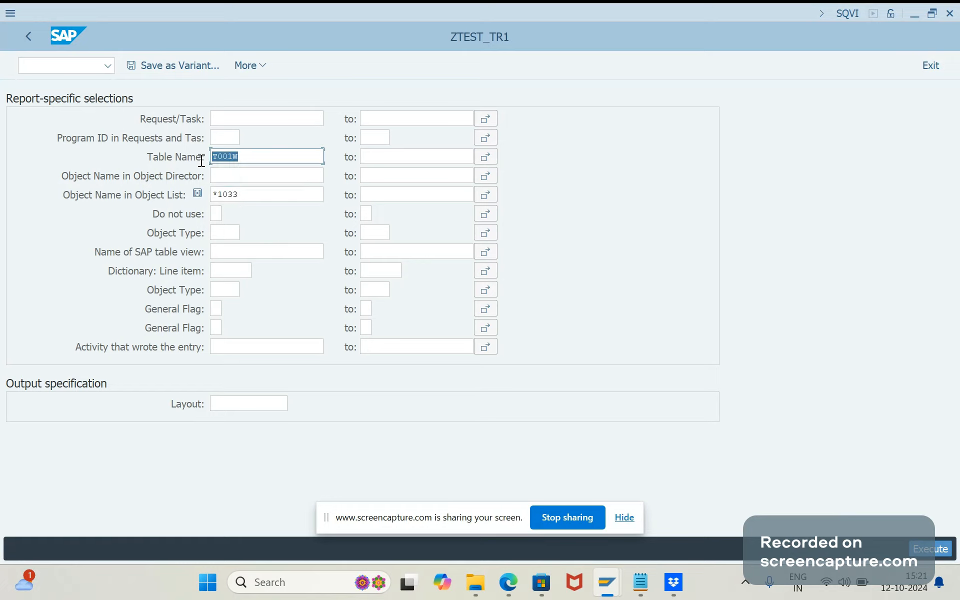
text(TVAK)
drag(240, 194, 201, 200)
key(BackSpace)
key(BackSpace)
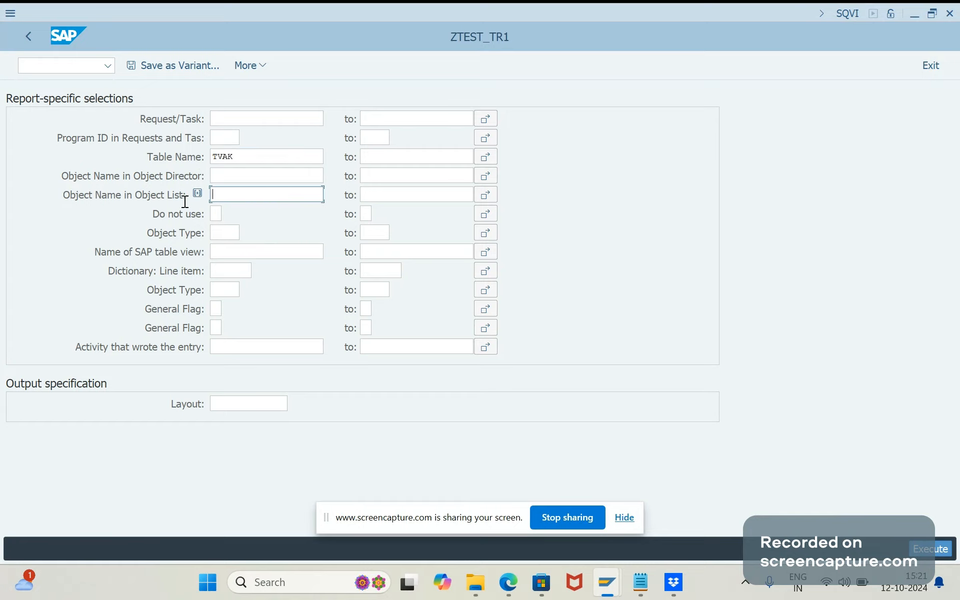
click(931, 544)
key(F8)
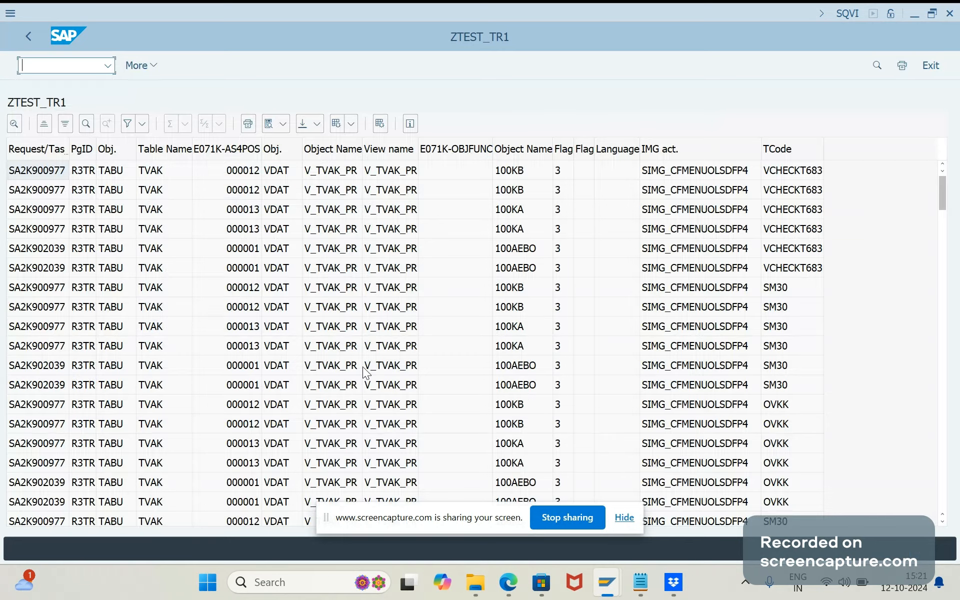
Return to the selection criteria, change the table name to TVCPA, and run the query
key(F3)
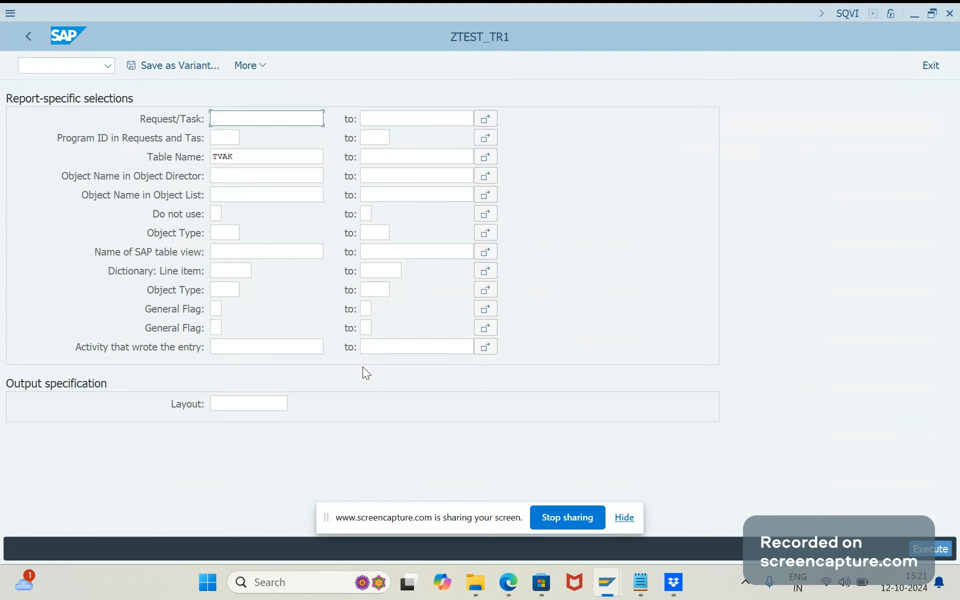
drag(244, 157, 177, 155)
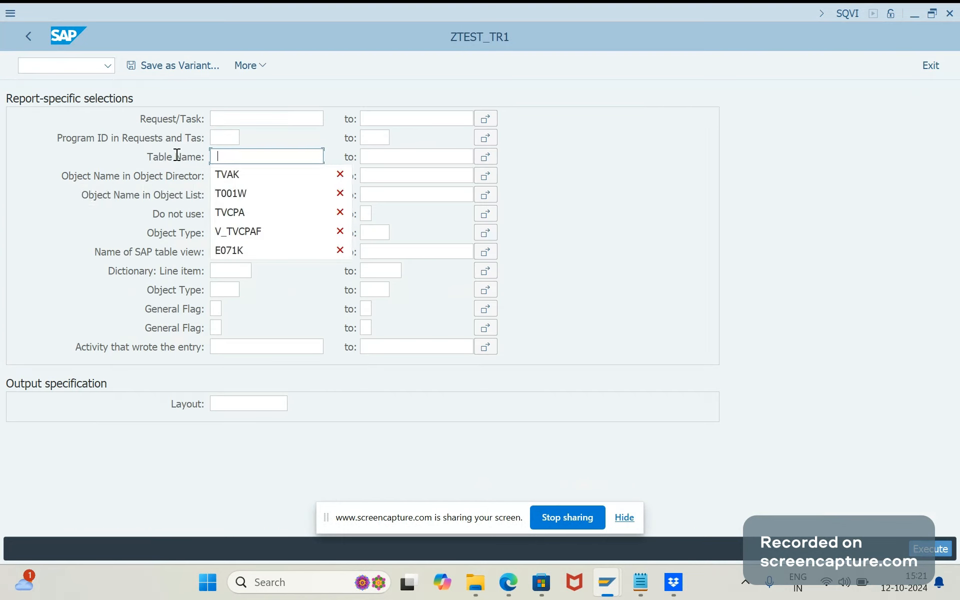
click(226, 213)
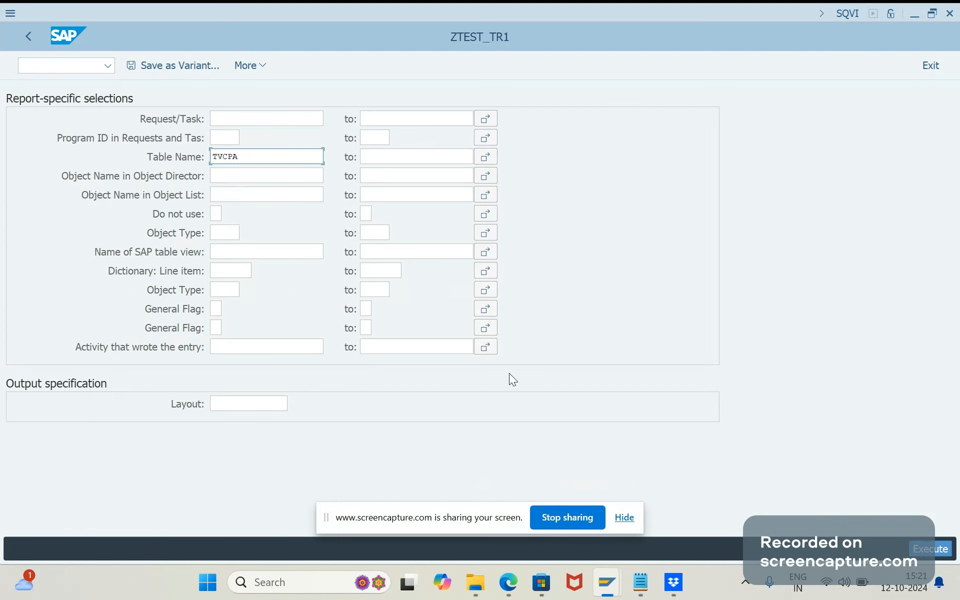
click(929, 554)
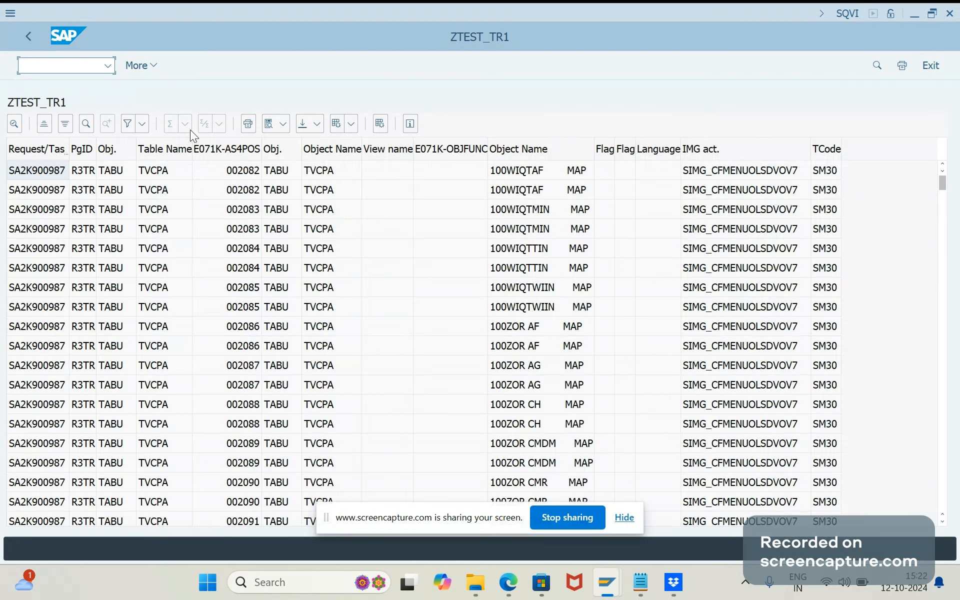
Show the fields of table TVCPA in SE16N in a new session, and return to the query results
text(/OSE16N)
key(Return)
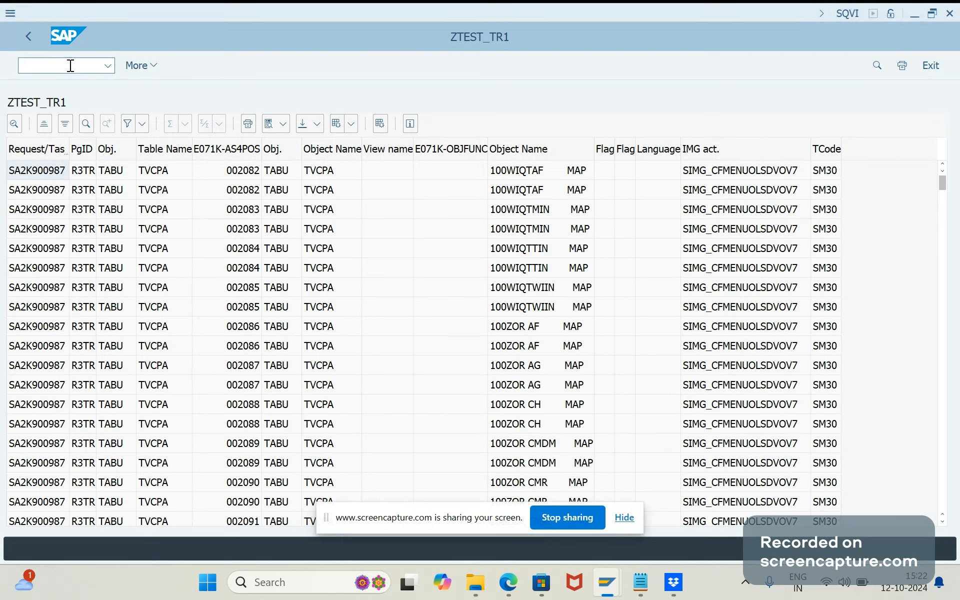
text(T)
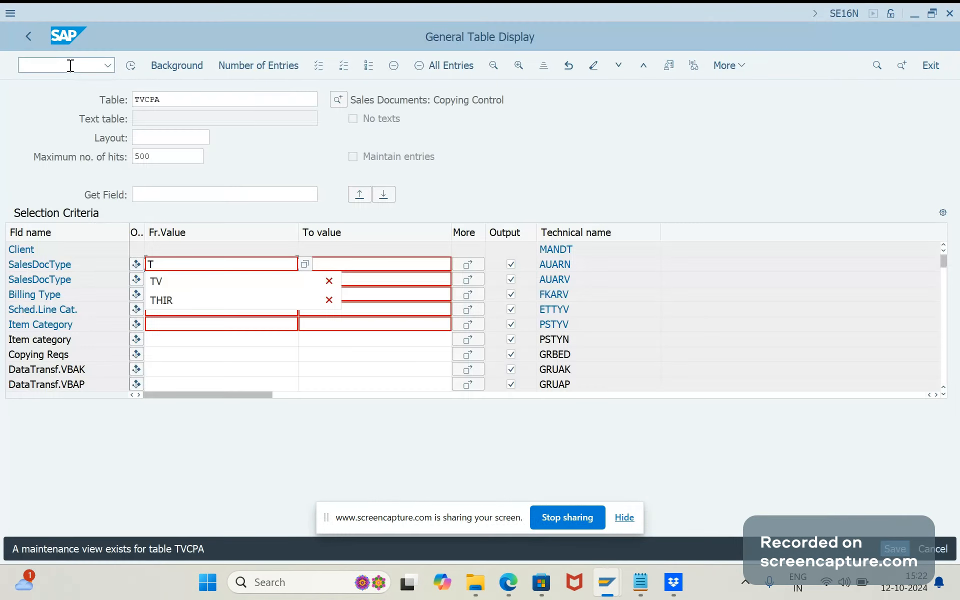
key(BackSpace)
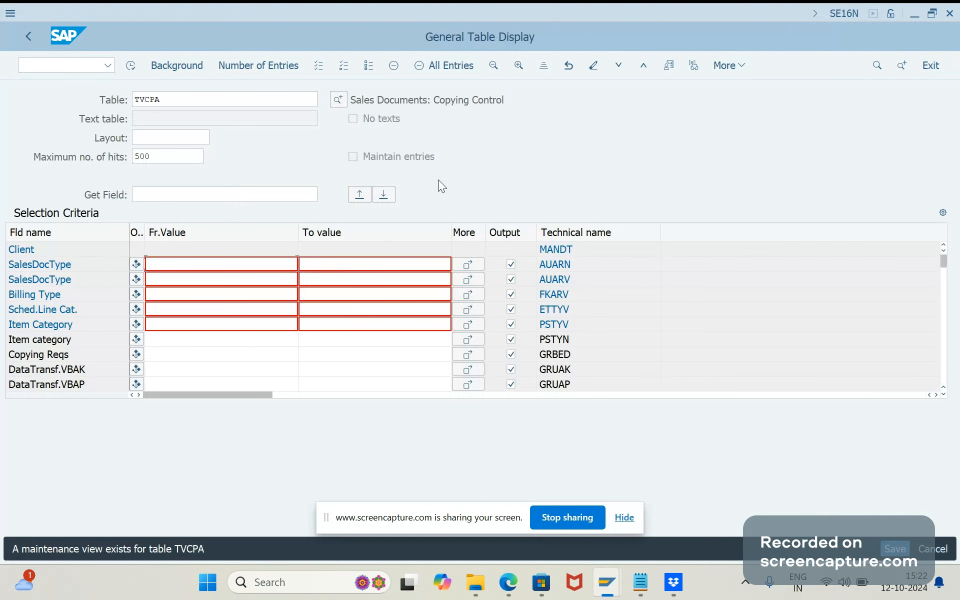
key(alt+Tab)
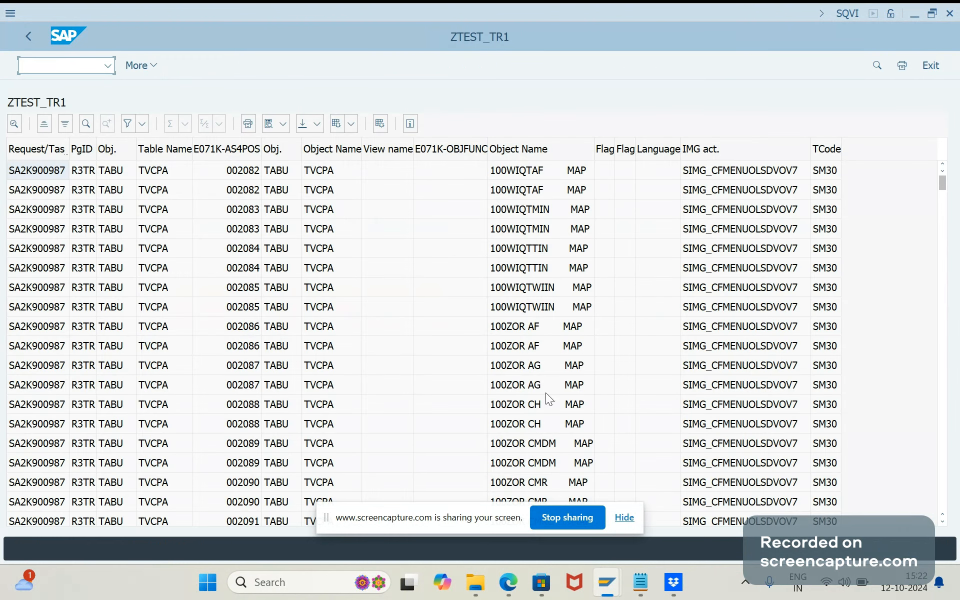
Check the first 100ZOR AF entry, and rerun the TVCPA query from its selection criteria
click(521, 335)
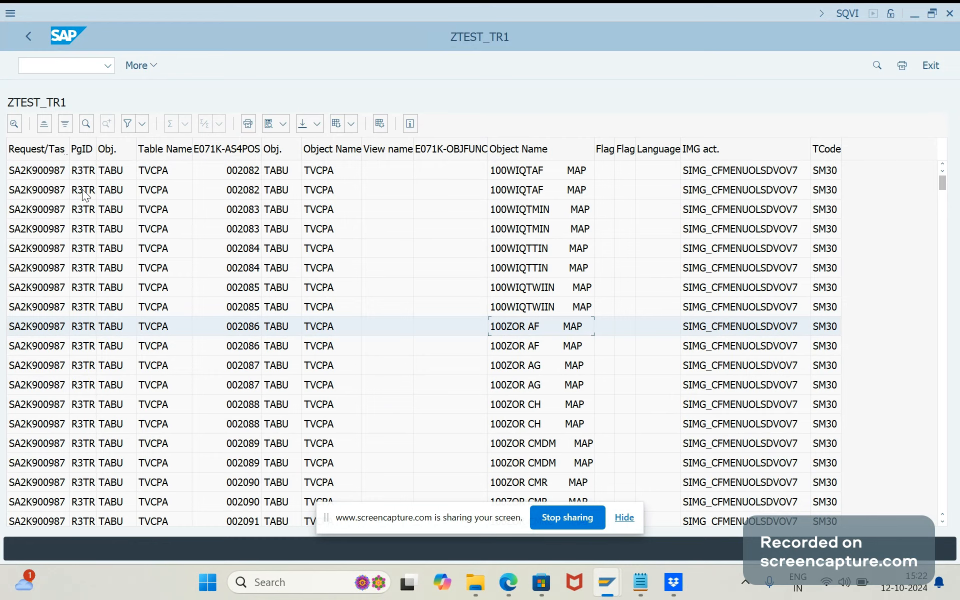
key(F3)
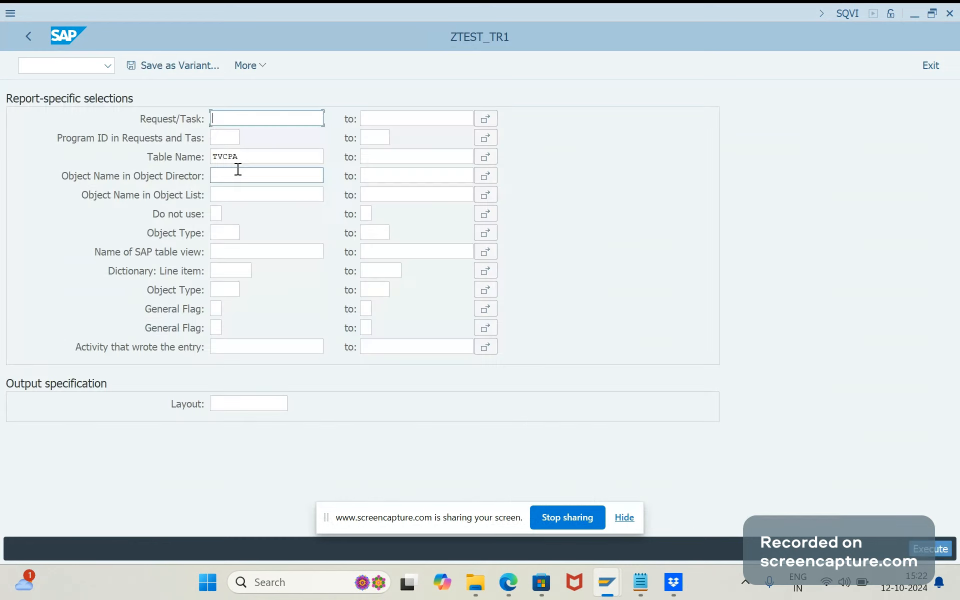
click(935, 545)
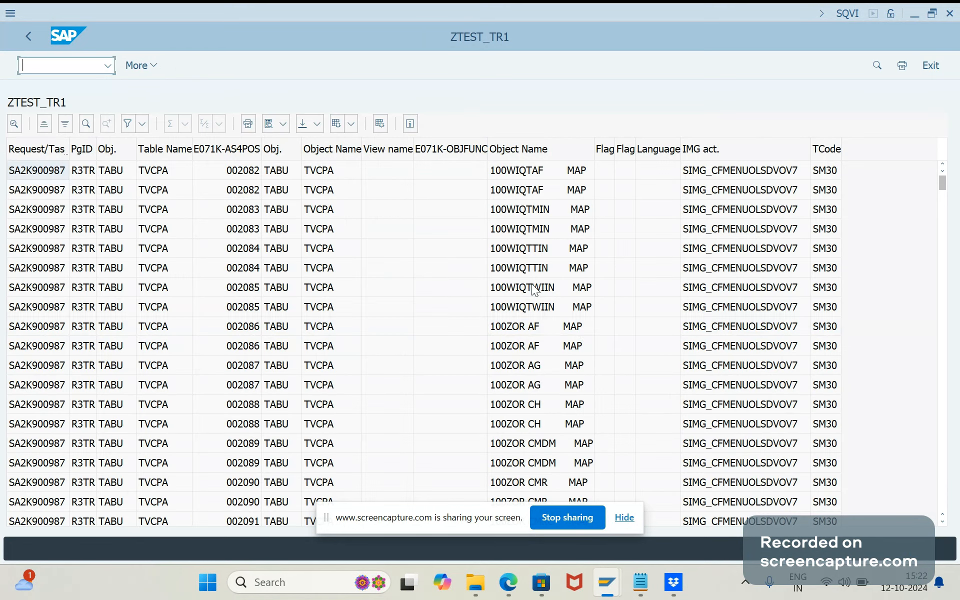
Copy the object name of the 100ZOR AG MAP entry into the object list criterion and run the TVCPA query
click(536, 276)
click(531, 389)
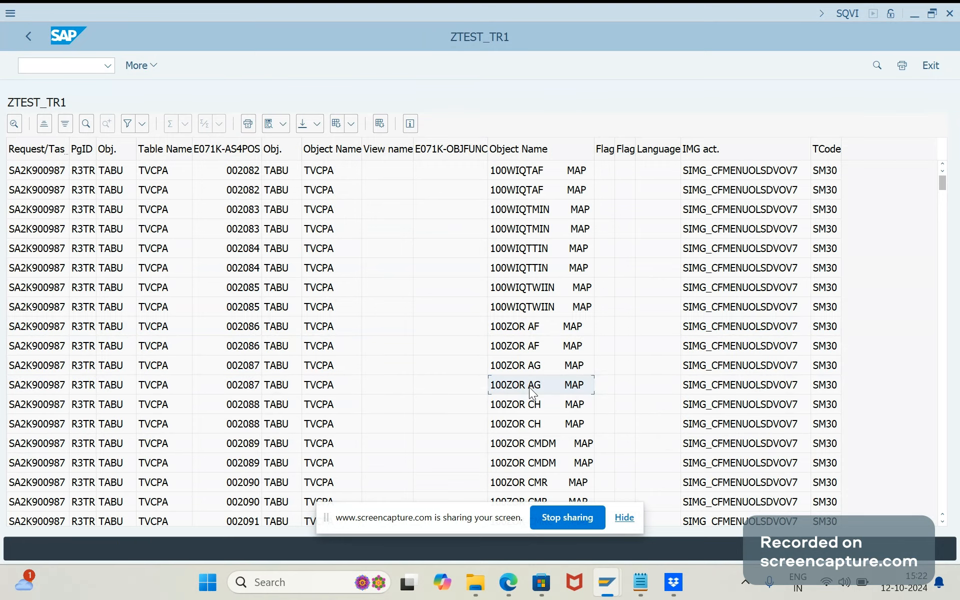
key(F3)
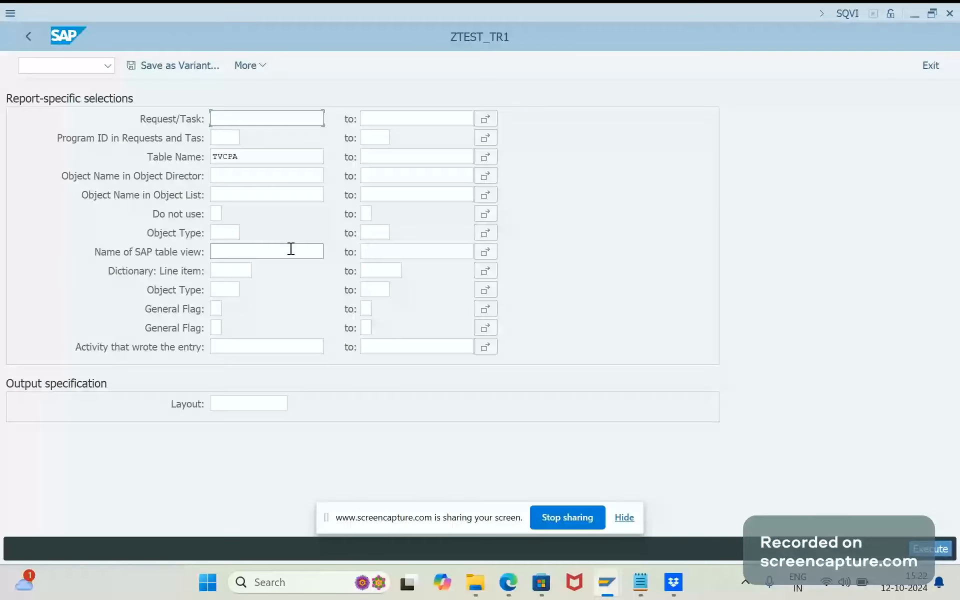
click(226, 192)
text(100ZOR AG        MAP)
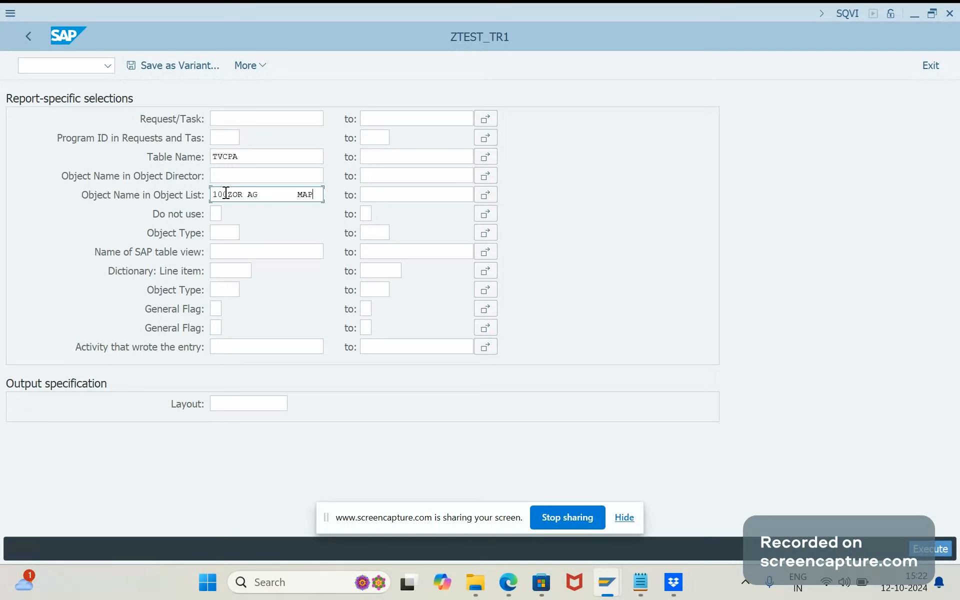
key(F8)
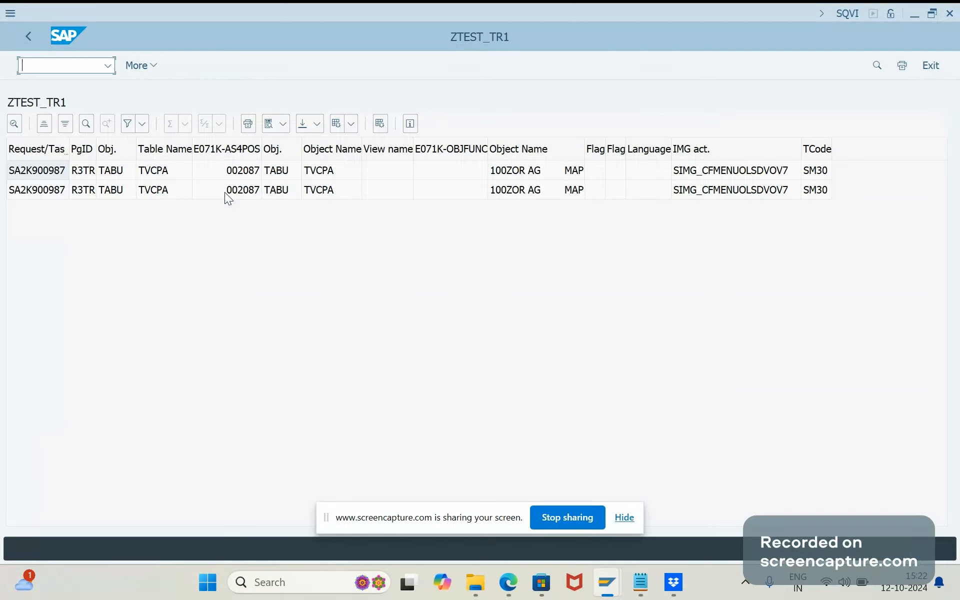
Shorten the object name in object list to 100ZOR AG*, run the query, and examine the RAP and MAP entries
key(F3)
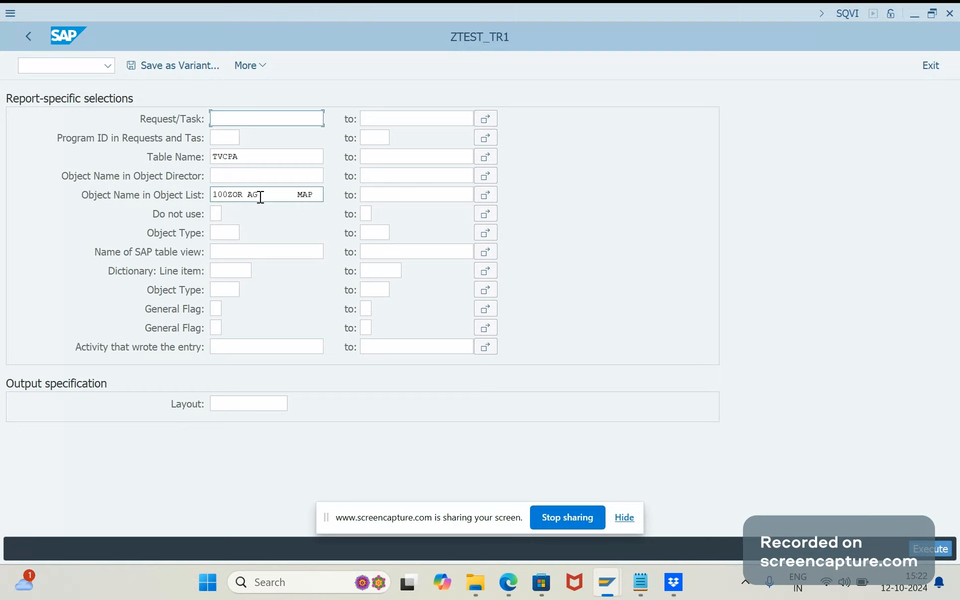
drag(260, 197, 397, 198)
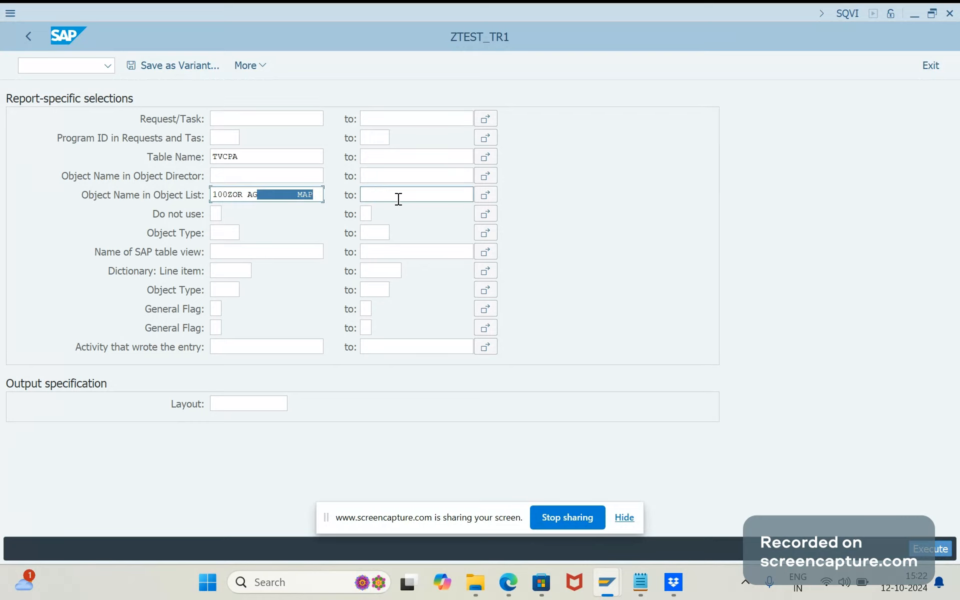
key(Delete)
text(*)
click(931, 554)
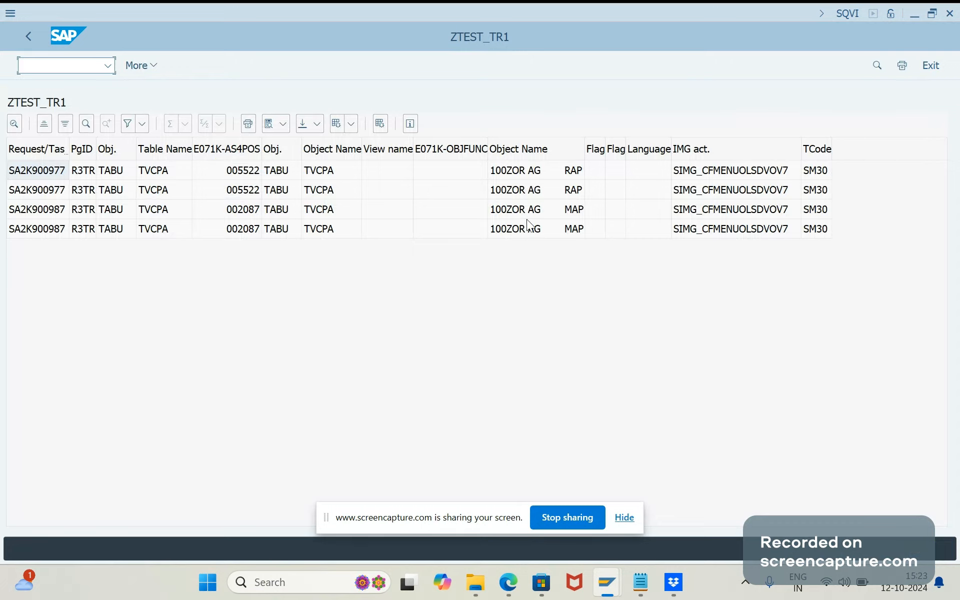
click(519, 173)
click(534, 228)
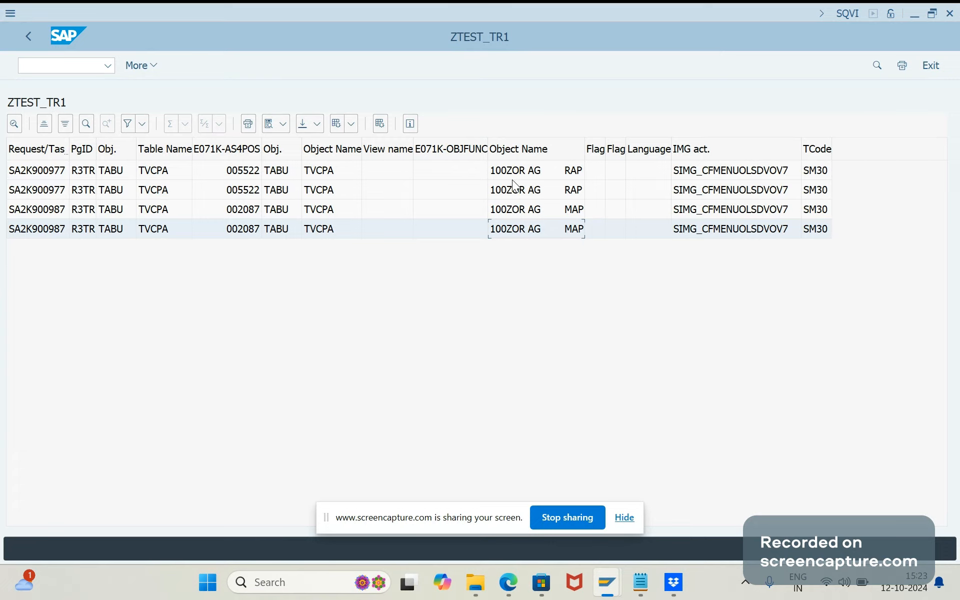
Rerun the TVCPA query with object name 100ZOR AG*, check the RAP and MAP entries, and return to the ZTEST_TR1 list design
key(F3)
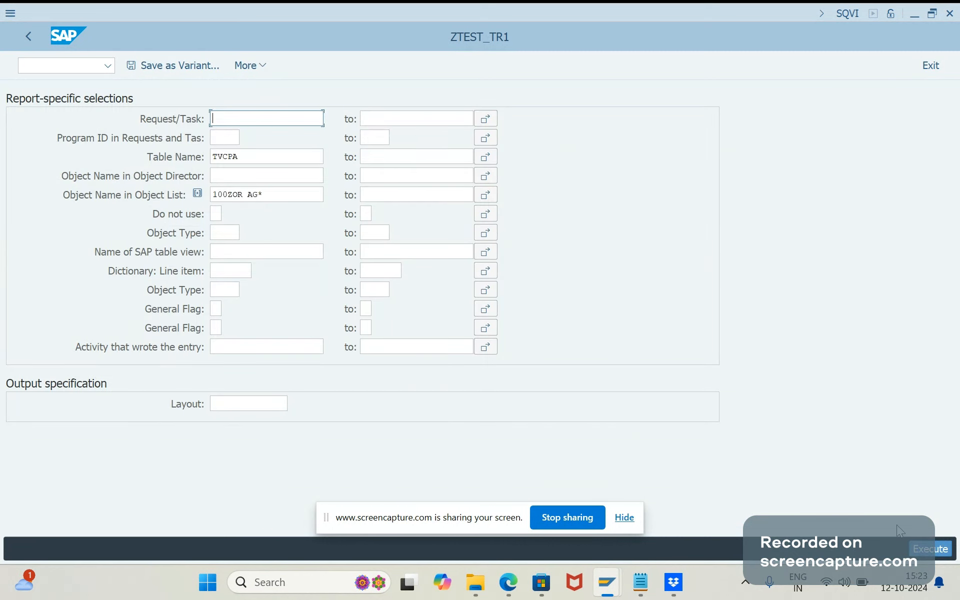
click(924, 543)
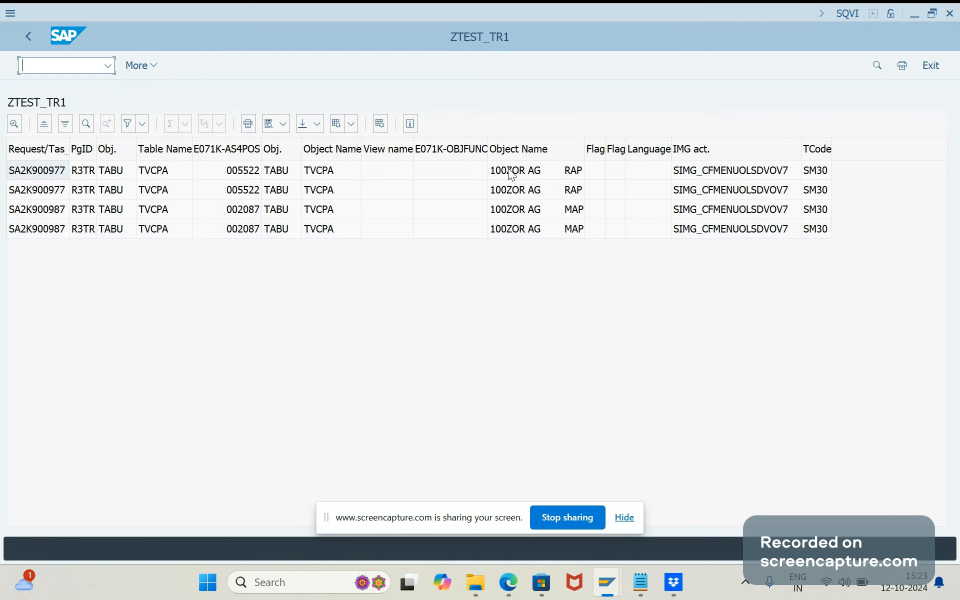
click(558, 174)
click(567, 232)
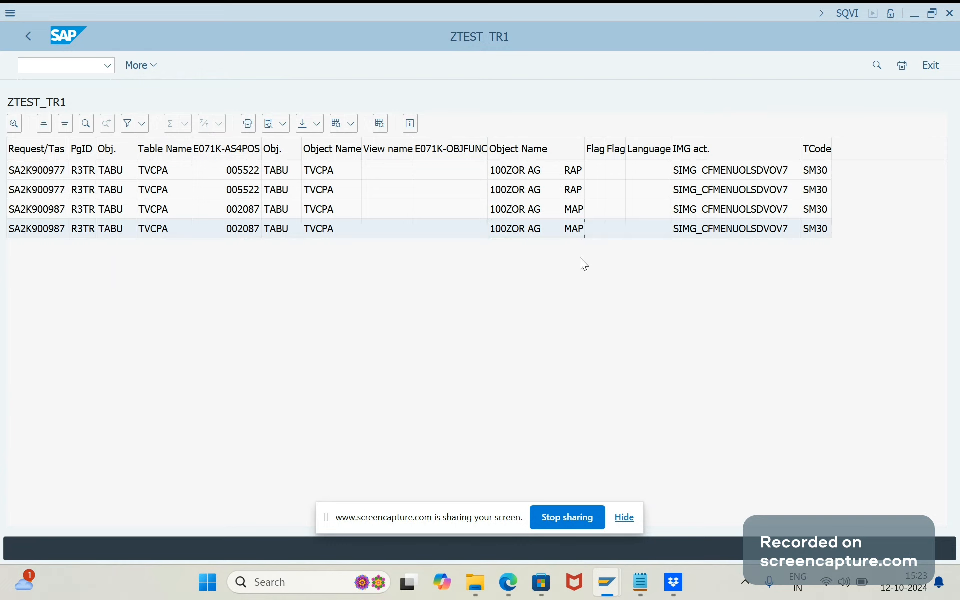
key(F3)
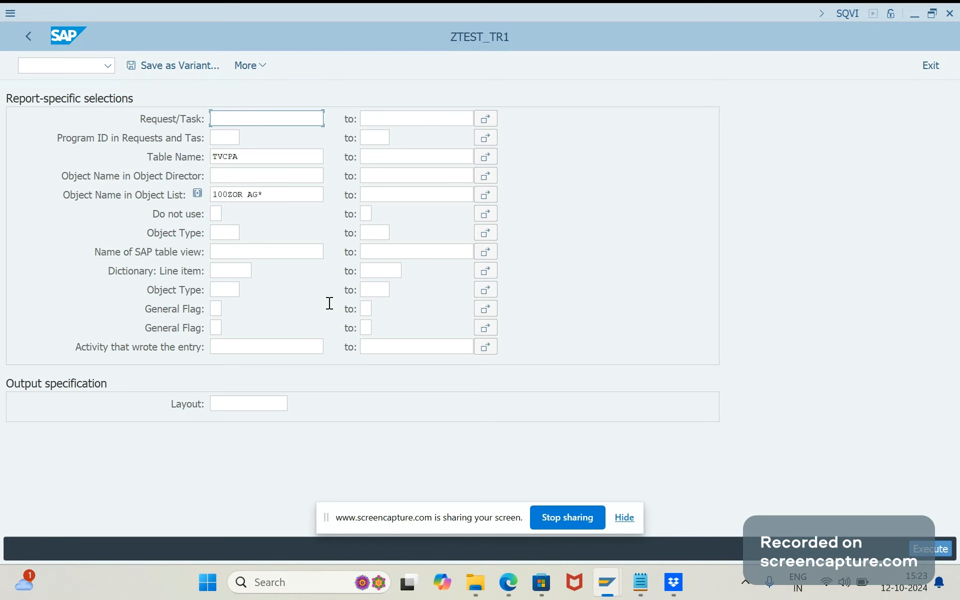
key(F8)
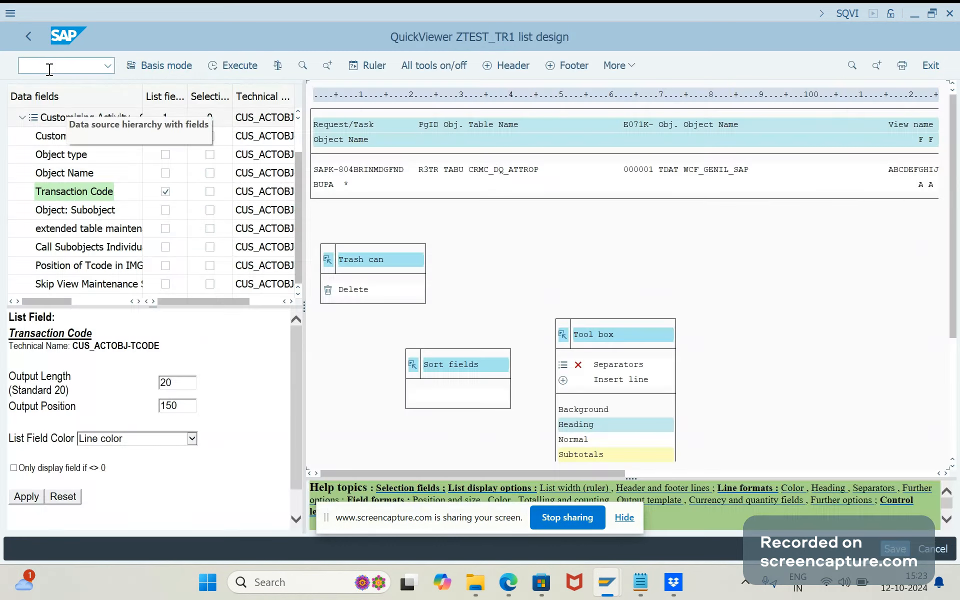
Try to open QuickViewer (SQVI) in an additional session
click(50, 69)
text(/)
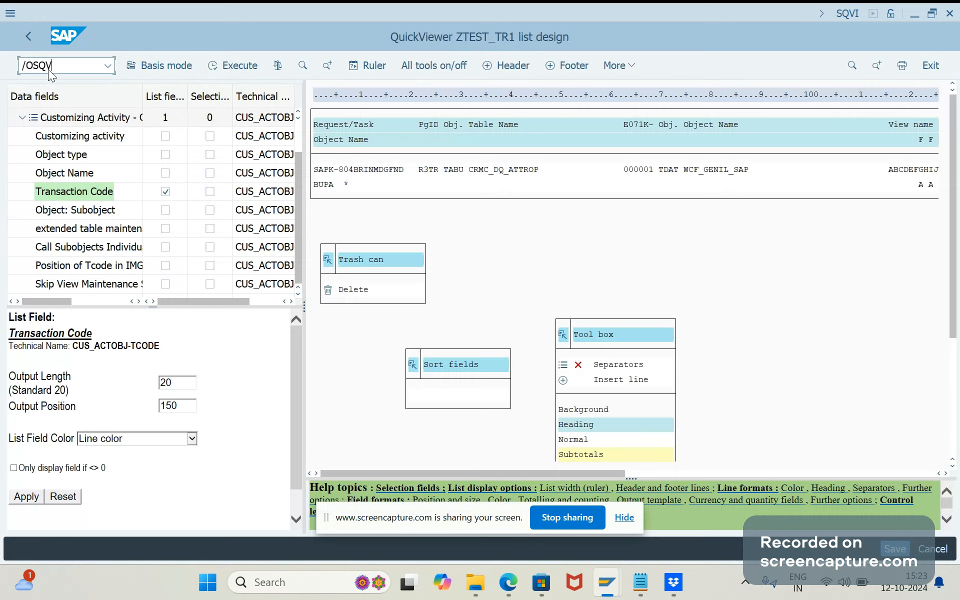
text(OSQV)
key(Return)
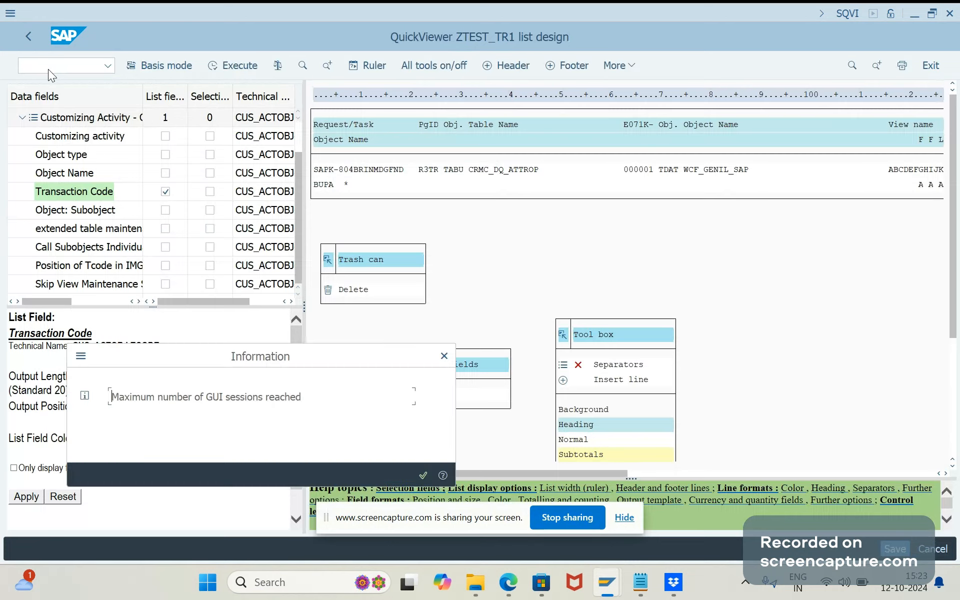
click(423, 476)
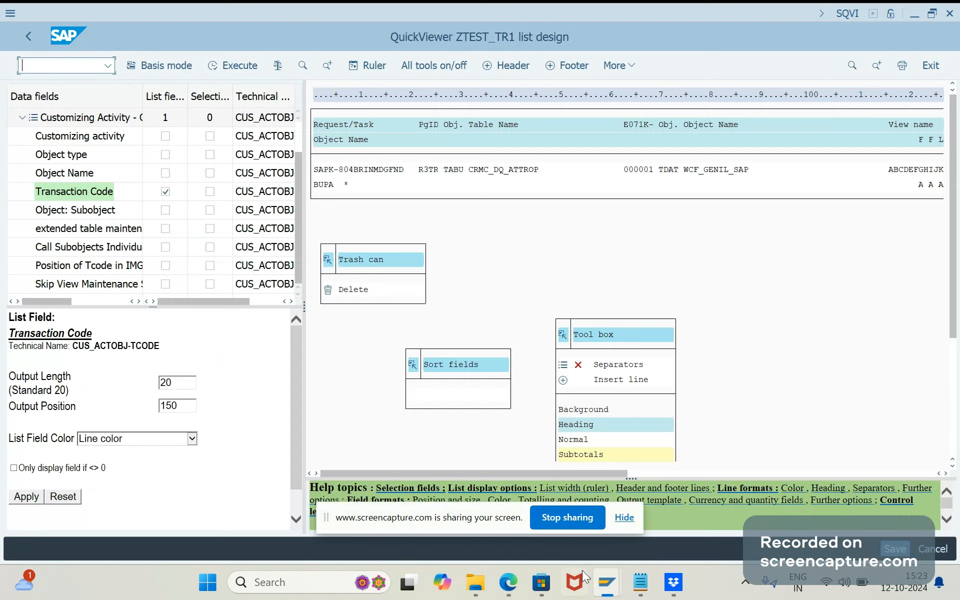
Switch to the session showing Find Objects in Requests/Tasks and start transaction SQVI in it
click(640, 583)
click(607, 589)
click(343, 526)
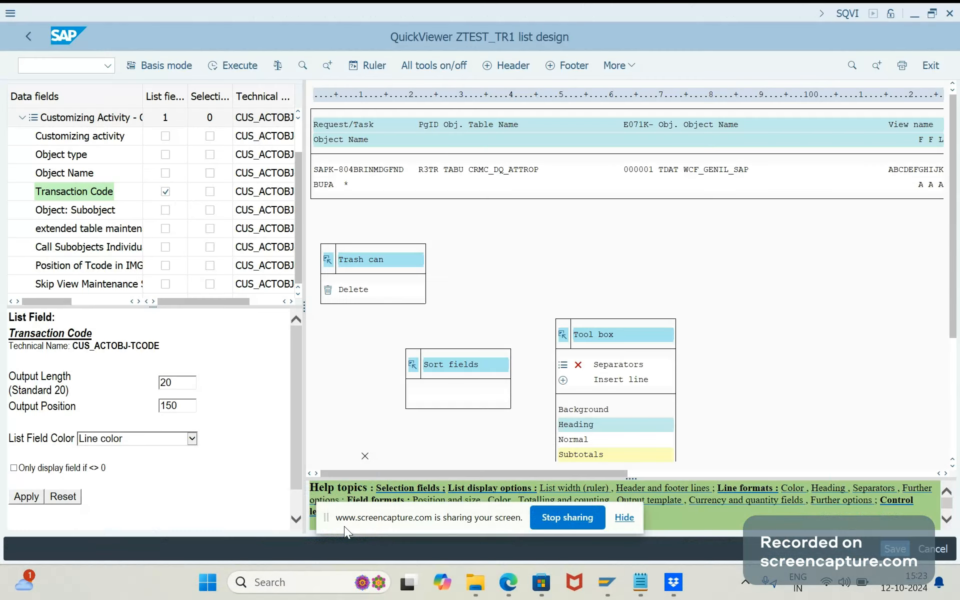
click(607, 589)
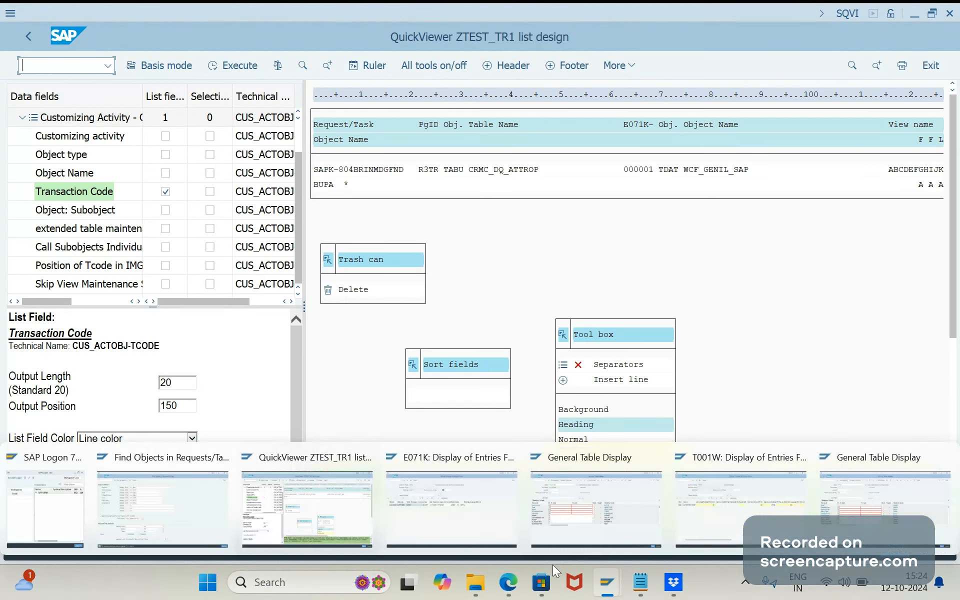
click(149, 517)
click(79, 70)
text(/NSQ)
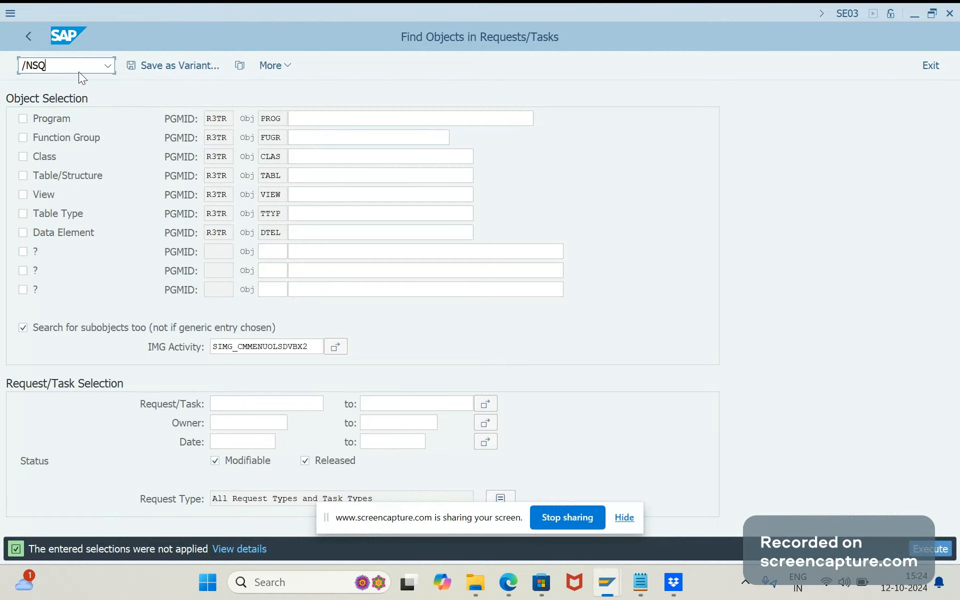
text(VI)
key(Return)
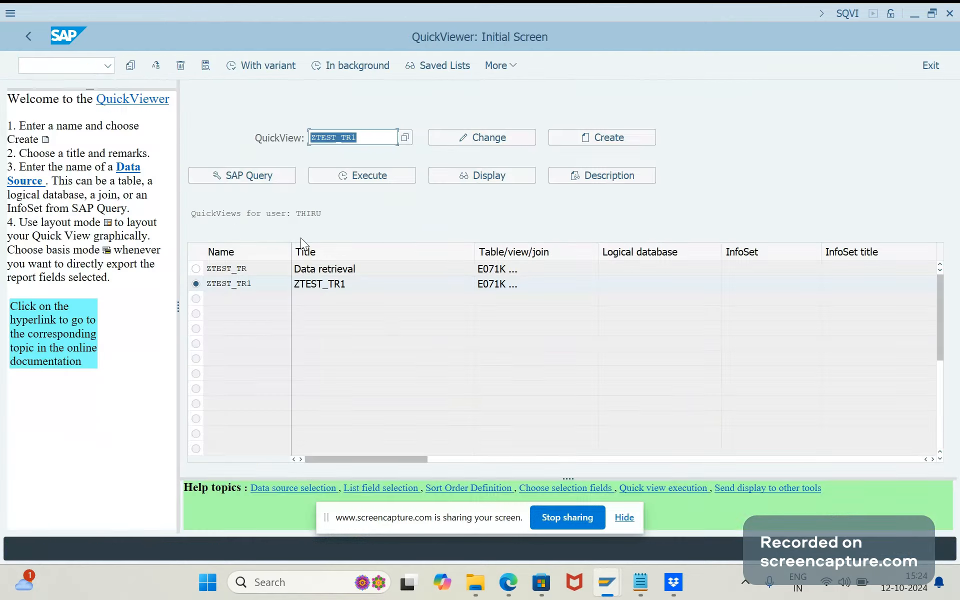
Start creating a QuickView named ZTEST_TR2 and move its data source dialog fully into view
click(364, 137)
click(575, 141)
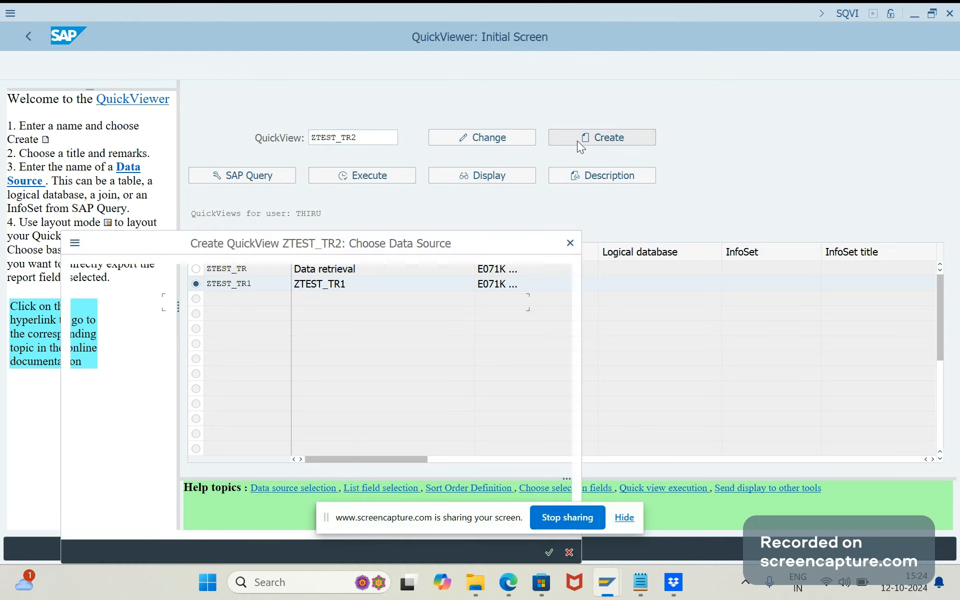
drag(371, 246, 436, 201)
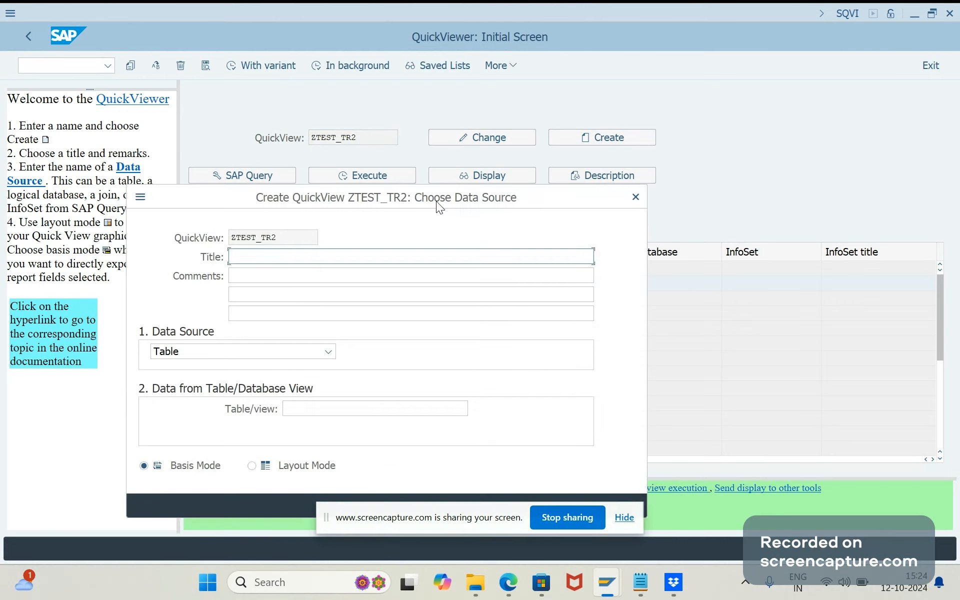
Find the table name E071K in the Notepad notes, and examine the request and object name of its TVCPA entry in SE16N
click(641, 582)
click(136, 218)
drag(43, 69, 17, 71)
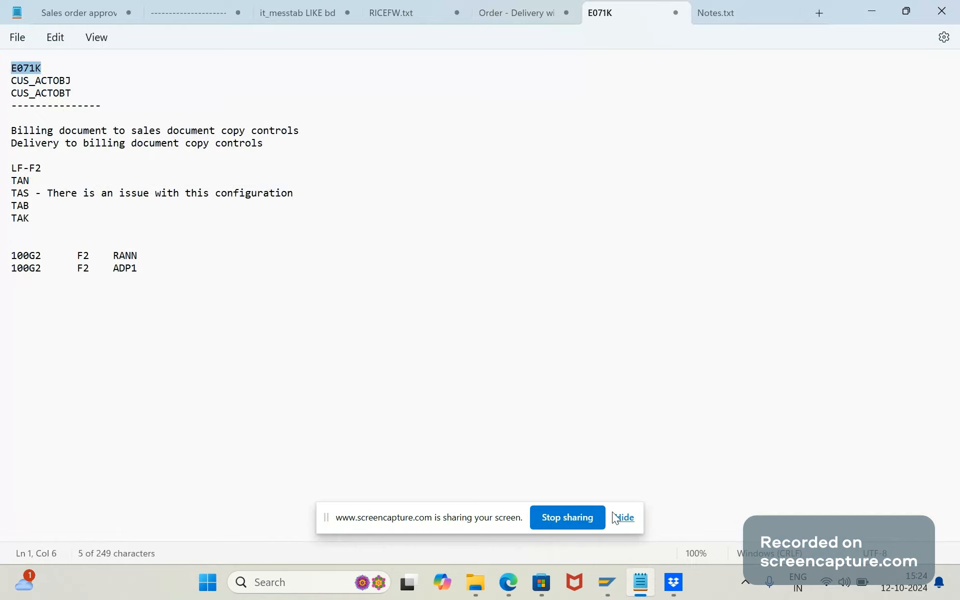
click(598, 584)
mouse_move(490, 505)
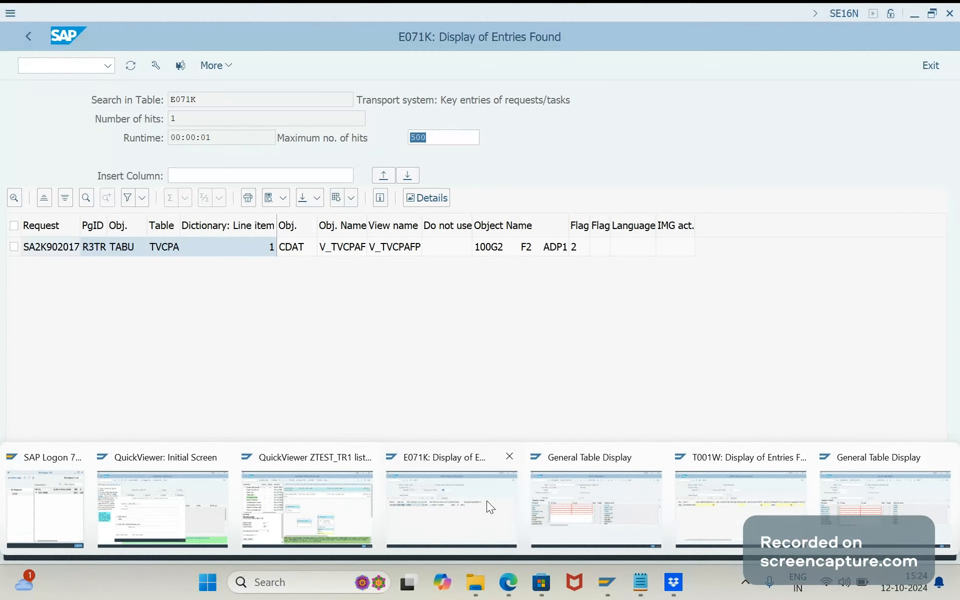
click(487, 501)
click(145, 98)
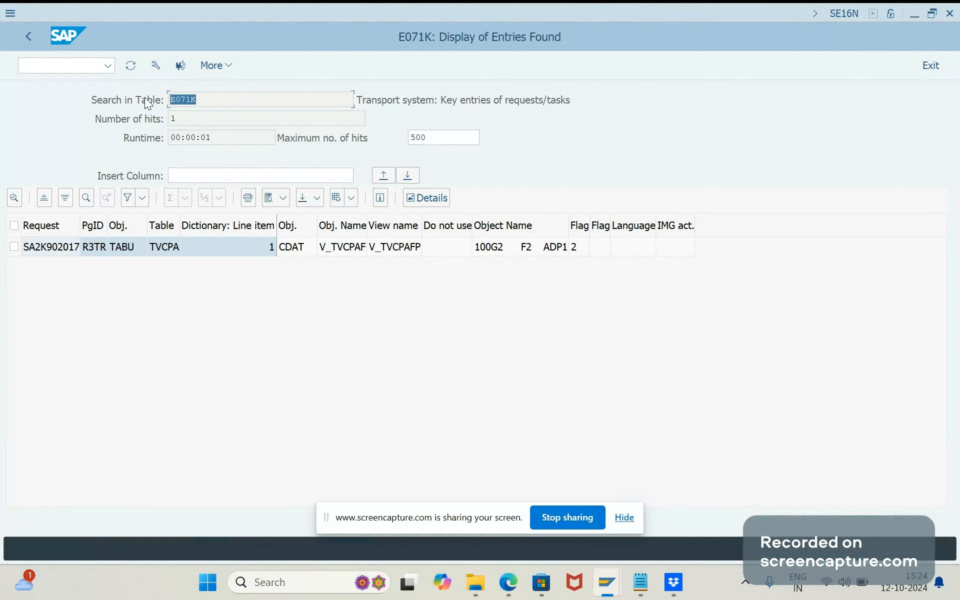
click(179, 304)
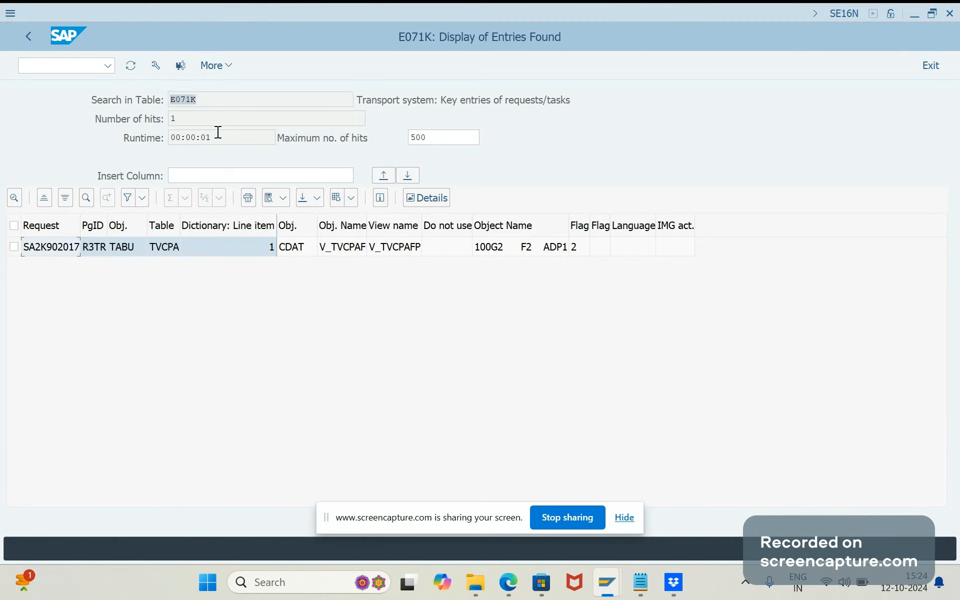
click(206, 105)
click(493, 253)
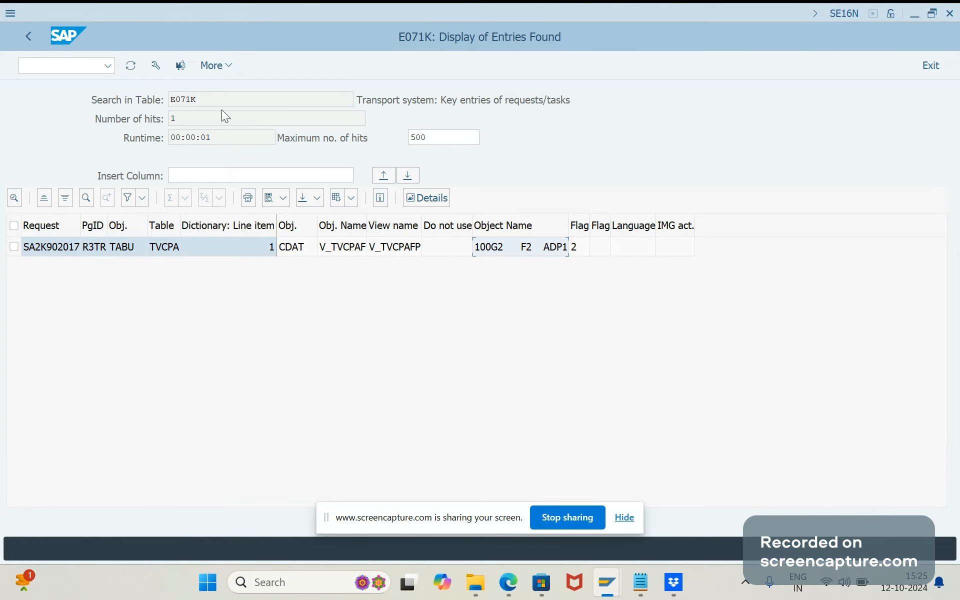
Find the table name CUS_ACTOBJ in the Notepad notes, and display its entries for transaction code VTAF in SE16N
key(alt+Tab)
drag(72, 81, 10, 81)
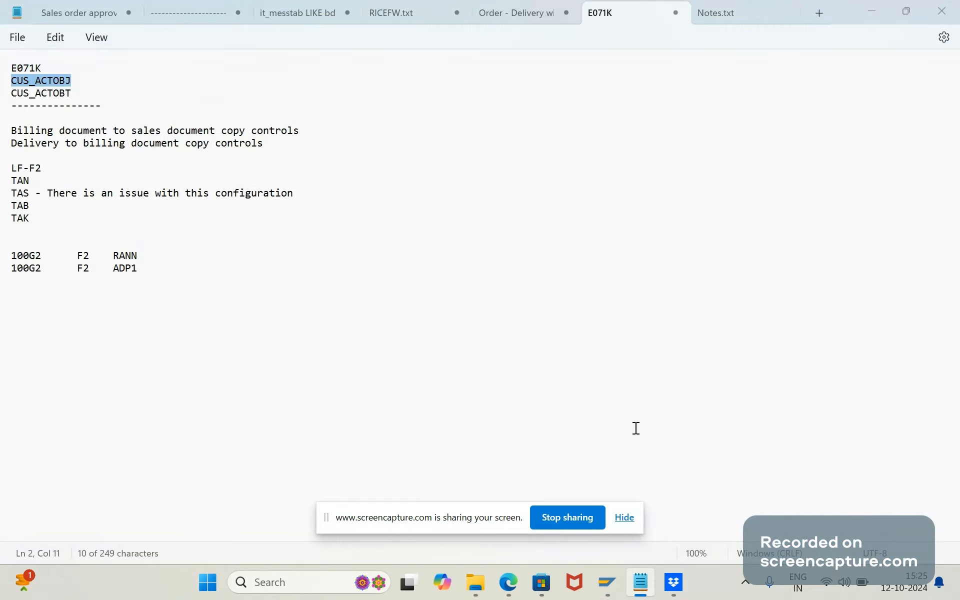
click(607, 583)
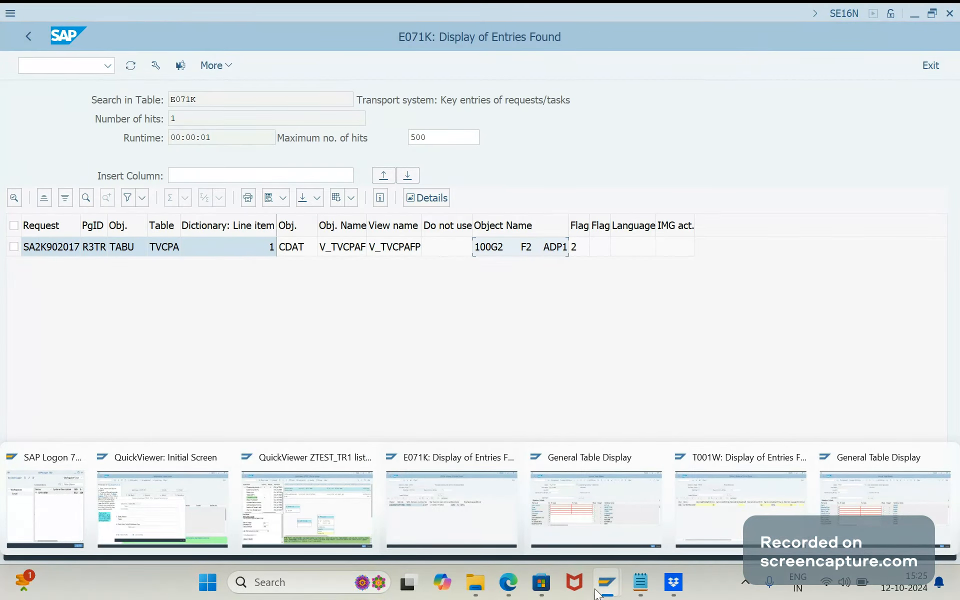
click(592, 525)
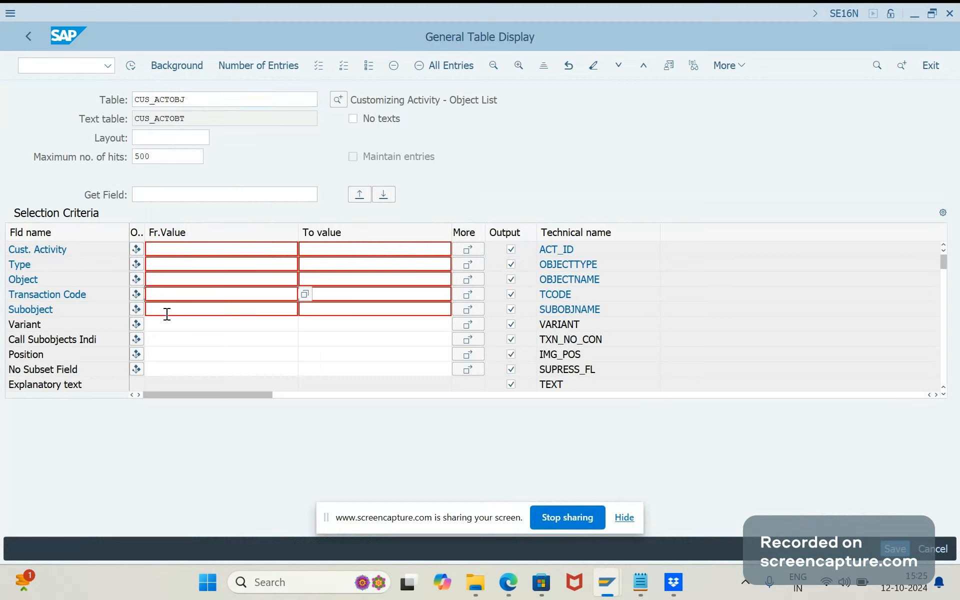
click(166, 296)
text(VTAF)
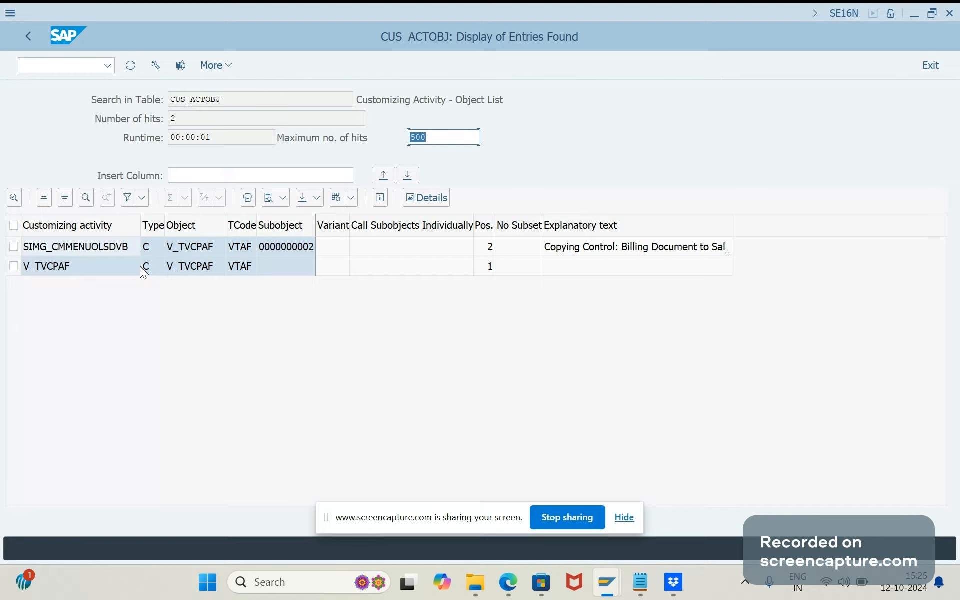
Examine the transaction code, object, explanatory text and customizing activity of the VTAF entries
click(242, 256)
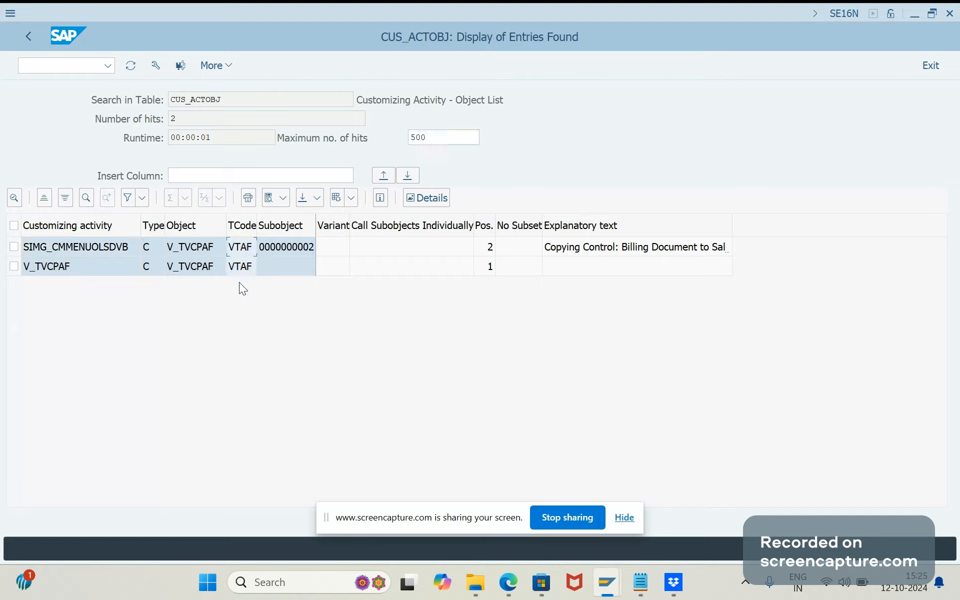
click(190, 250)
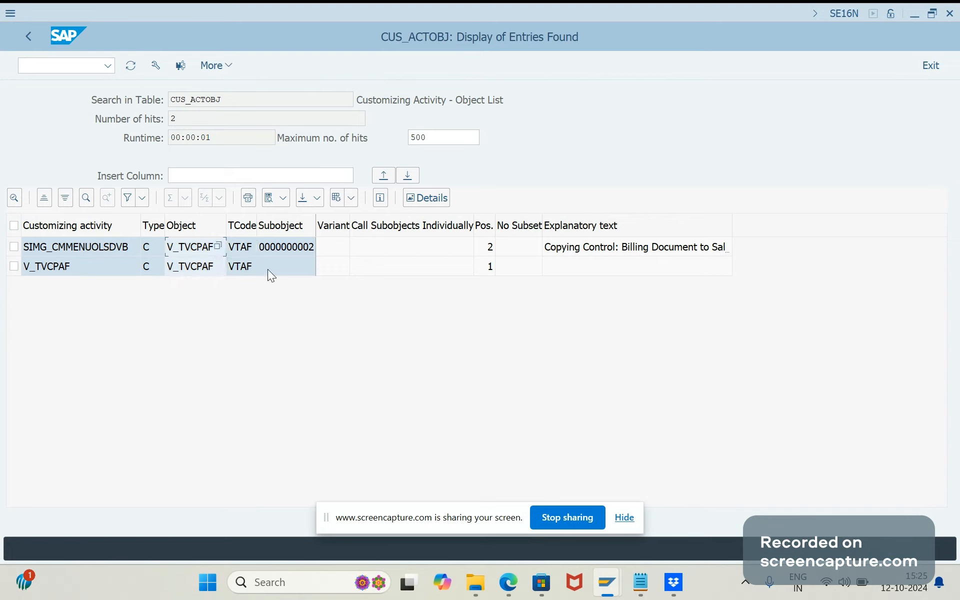
click(610, 249)
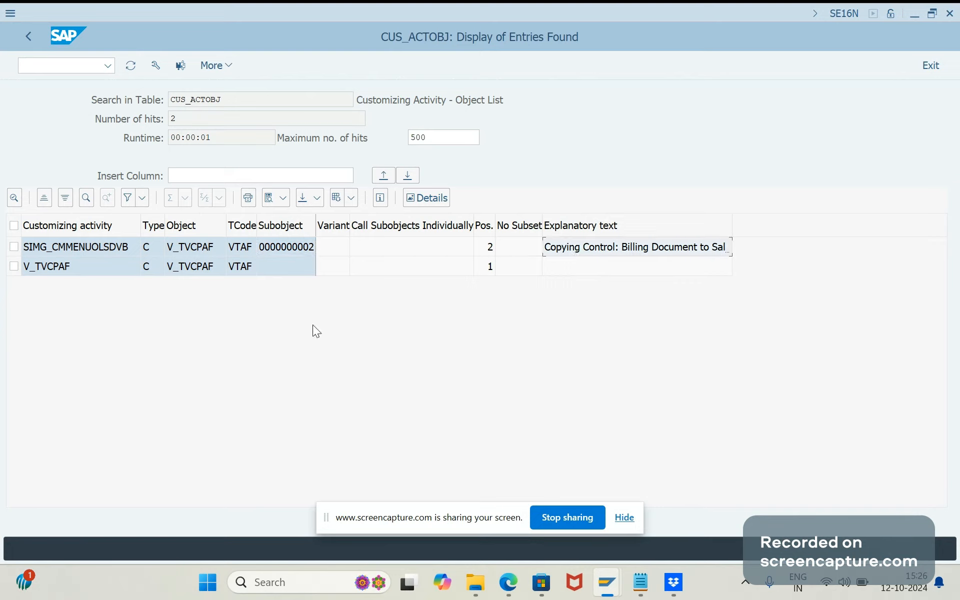
click(68, 250)
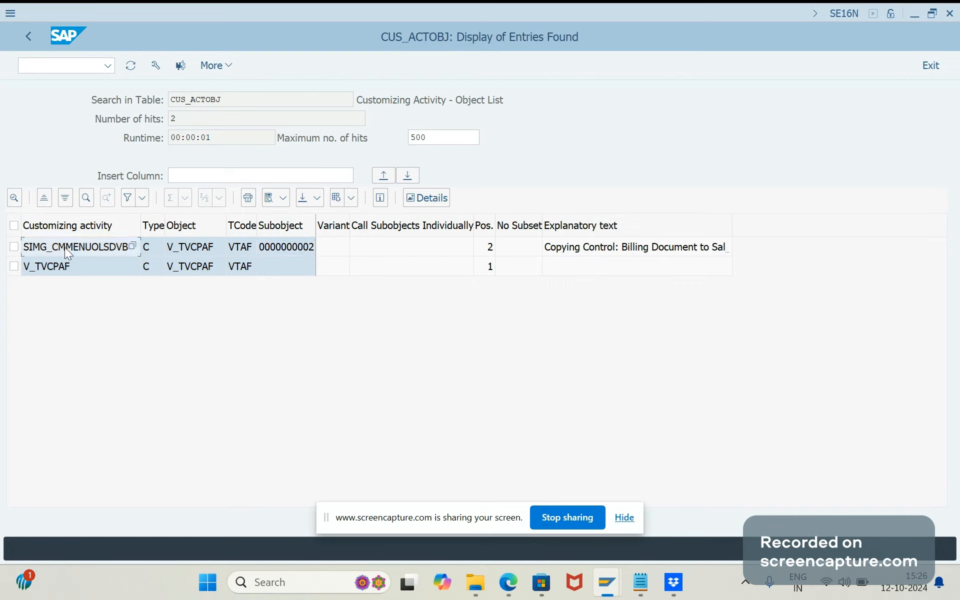
click(160, 303)
Display the CUS_ACTOBJ entries for transaction code VOV8 and examine their V_TVAK objects and the table name
key(F3)
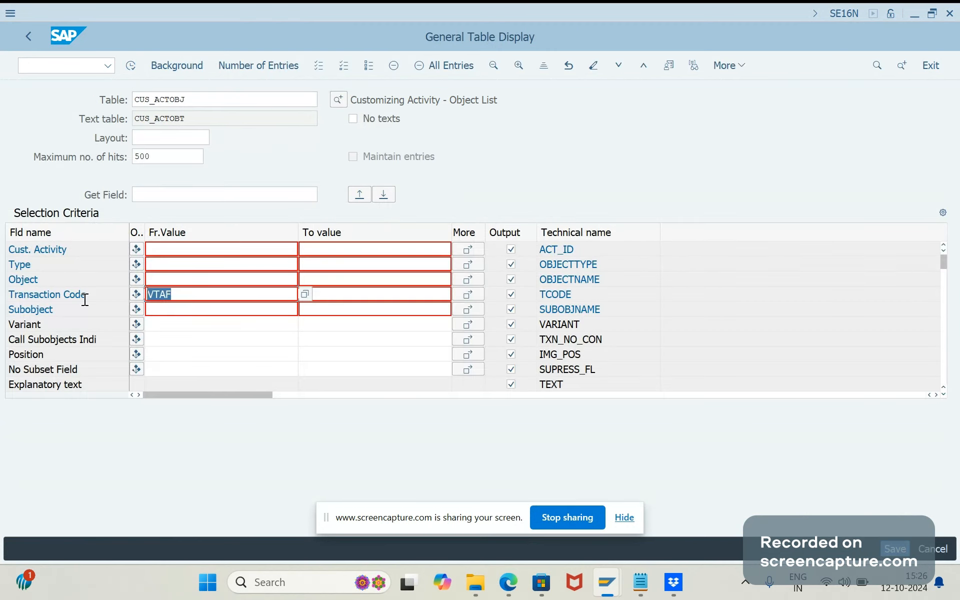
text(VOV)
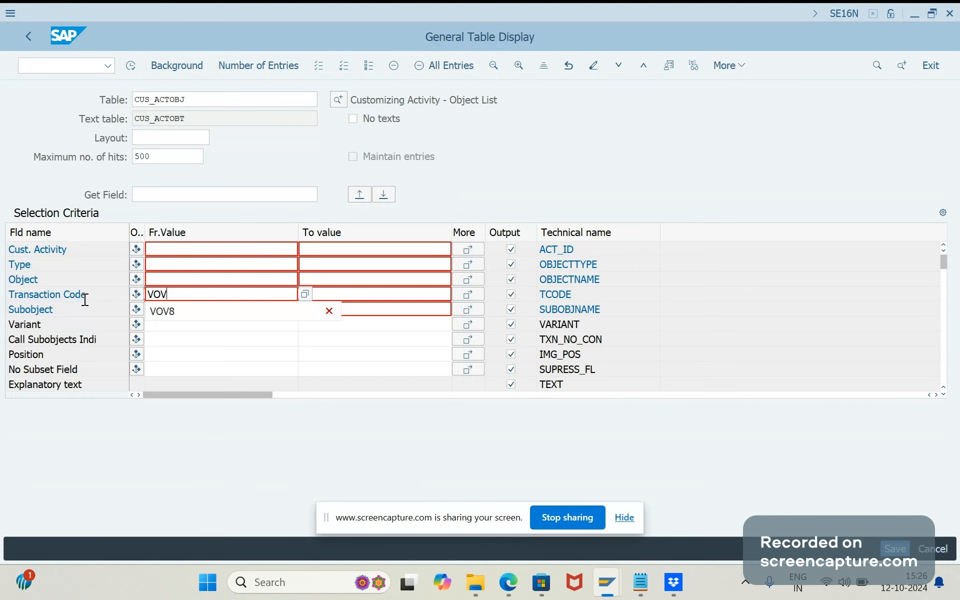
text(8)
key(F8)
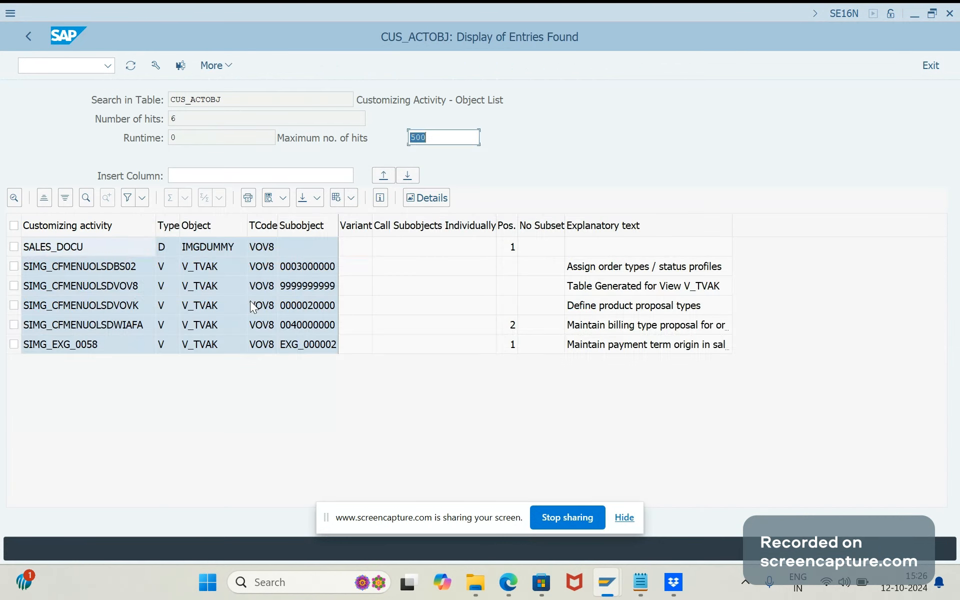
drag(212, 267, 209, 364)
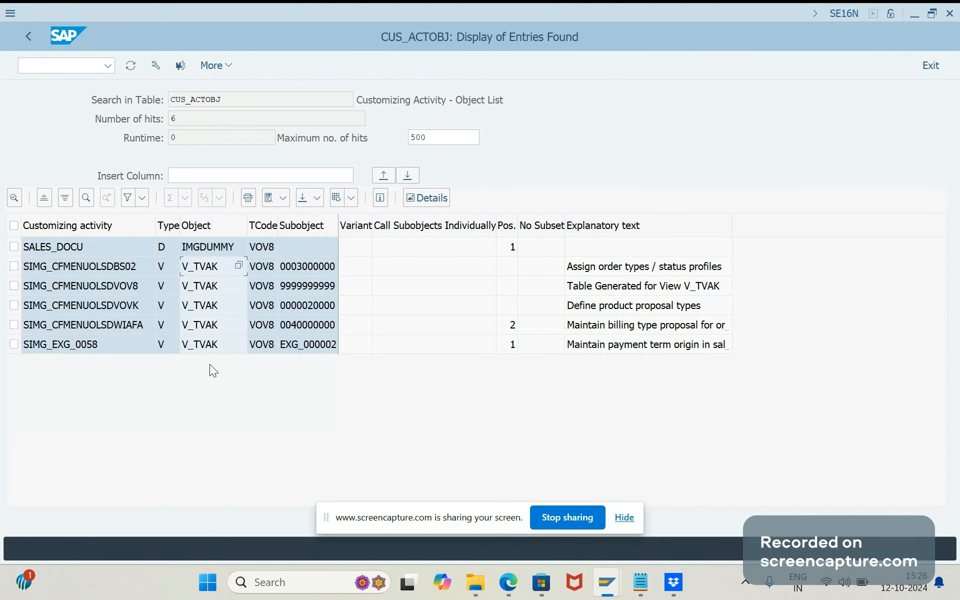
click(216, 300)
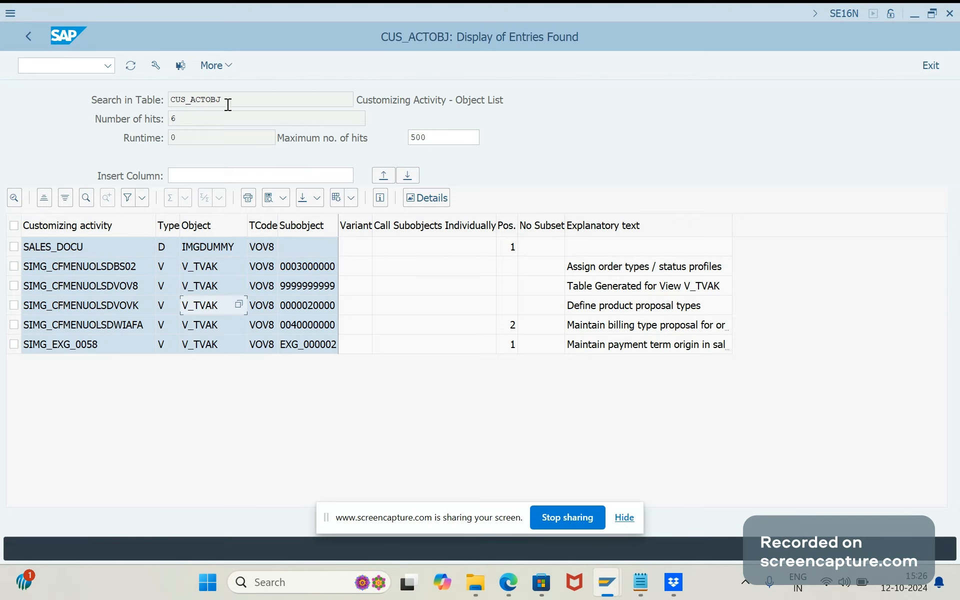
drag(228, 104, 149, 118)
click(324, 390)
Return to the table selection and change the table to CUS_ACTOBT to show its fields
key(F3)
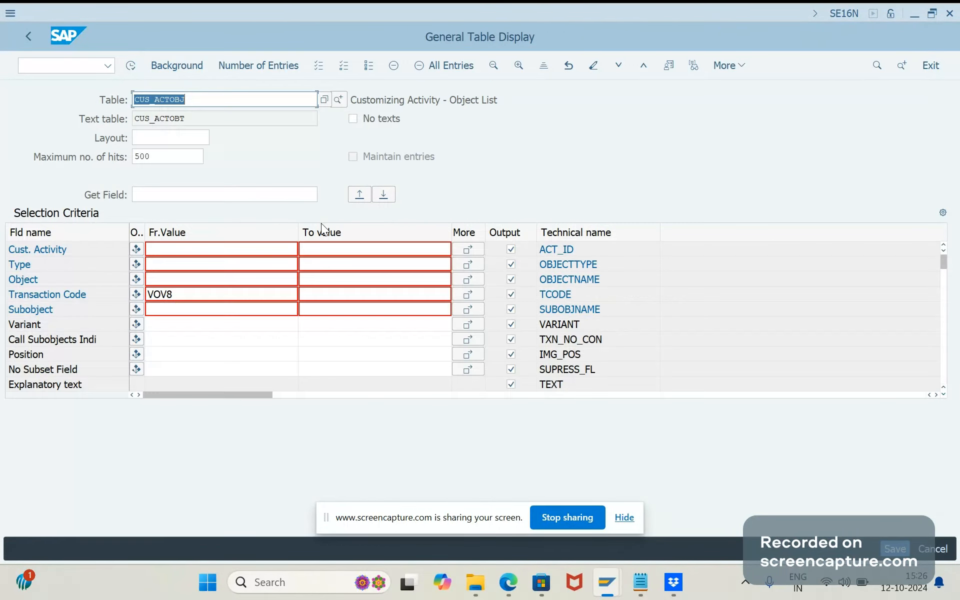
click(209, 101)
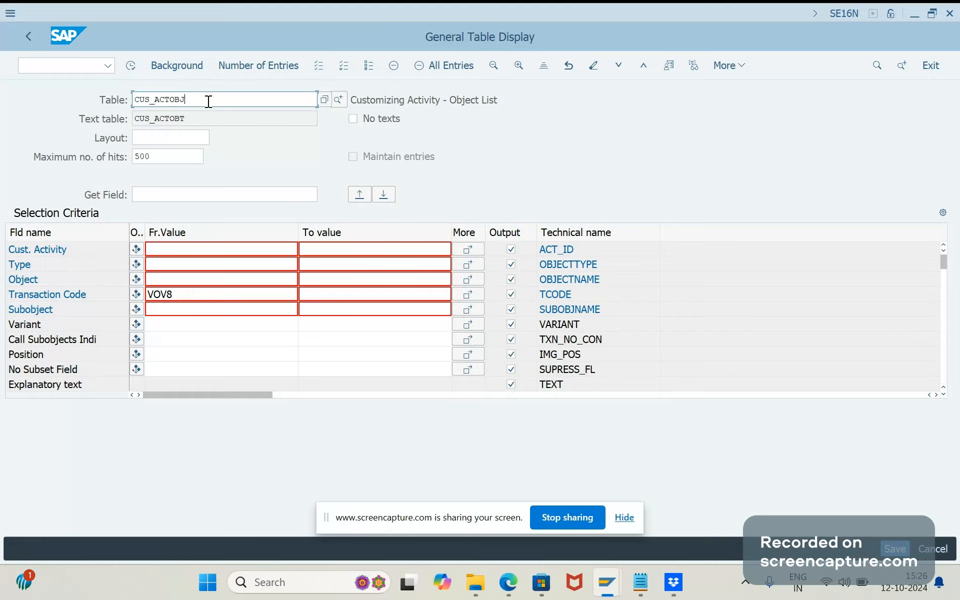
key(BackSpace)
text(T)
key(Return)
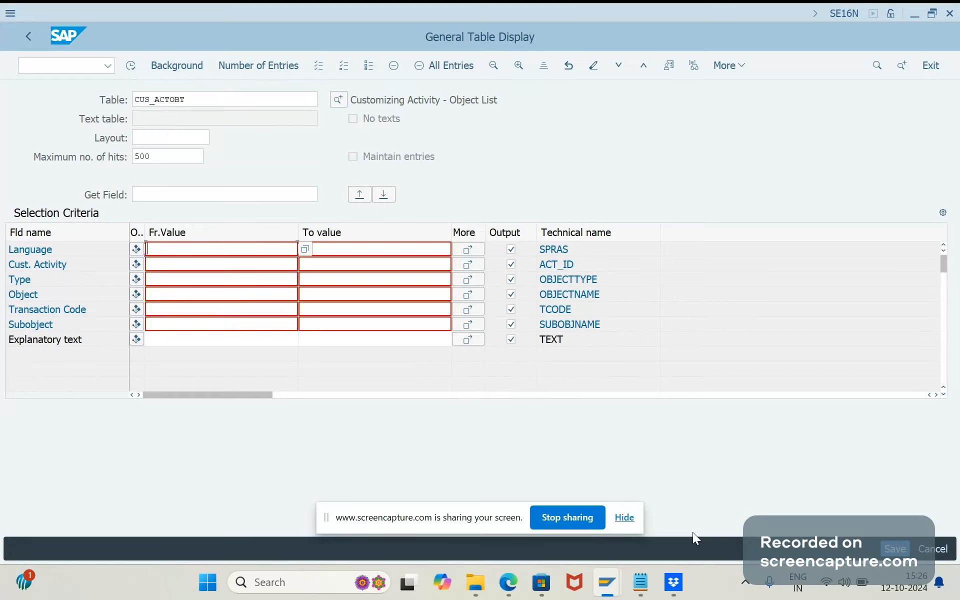
Check the table names in the Notepad notes, and display the CUS_ACTOBT entries for transaction code VOV8
click(644, 584)
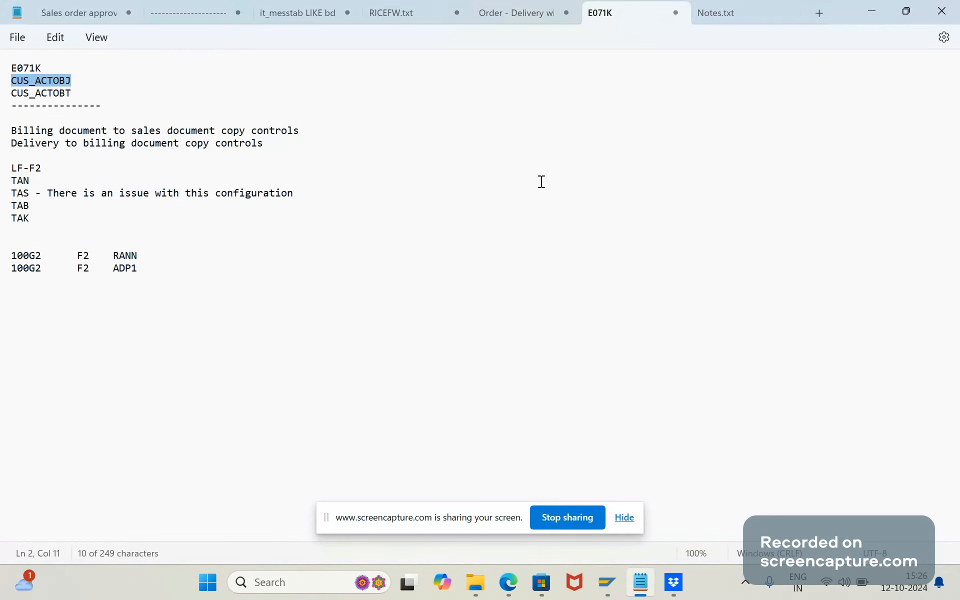
key(alt+Tab)
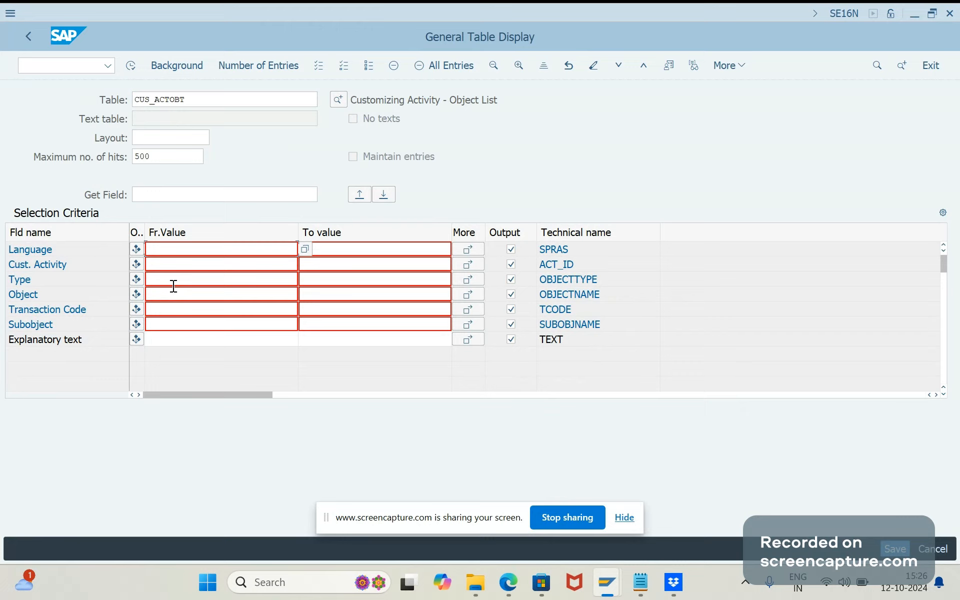
click(167, 313)
text(VOV)
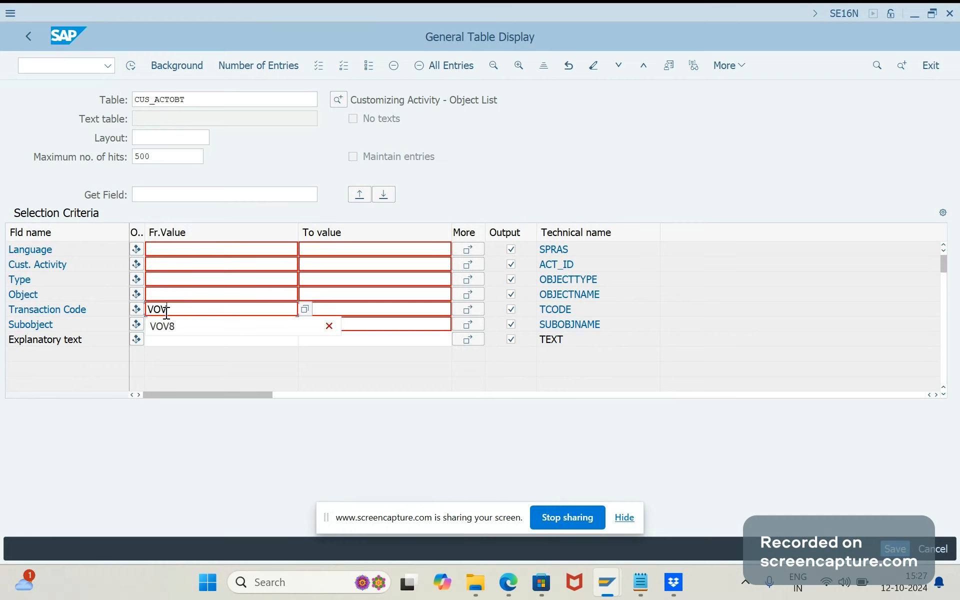
text(8)
key(F8)
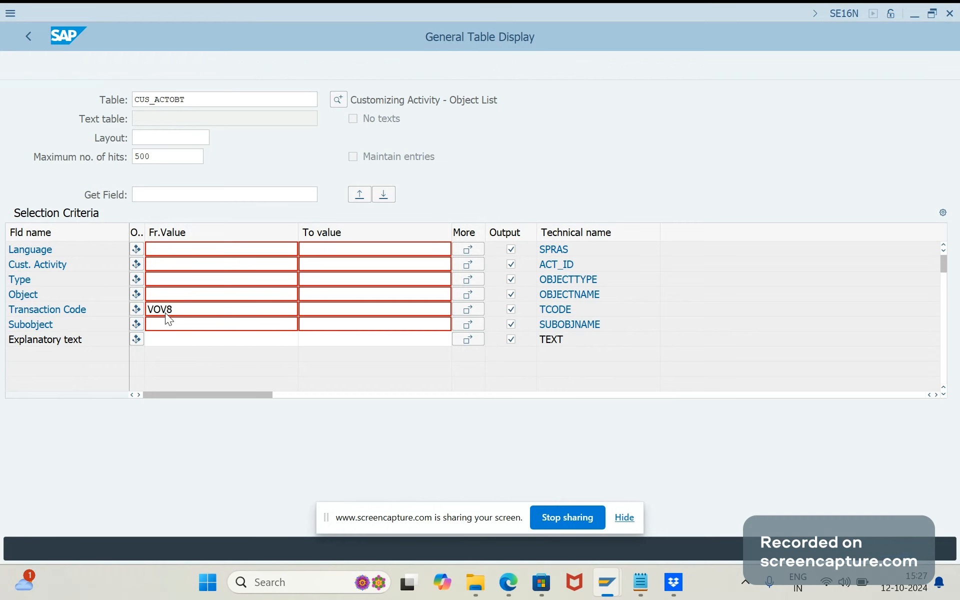
Switch to the E071K results window, return to its table selection and change the table to CUS_ACTOBJ
key(alt+Tab)
key(alt+Tab)
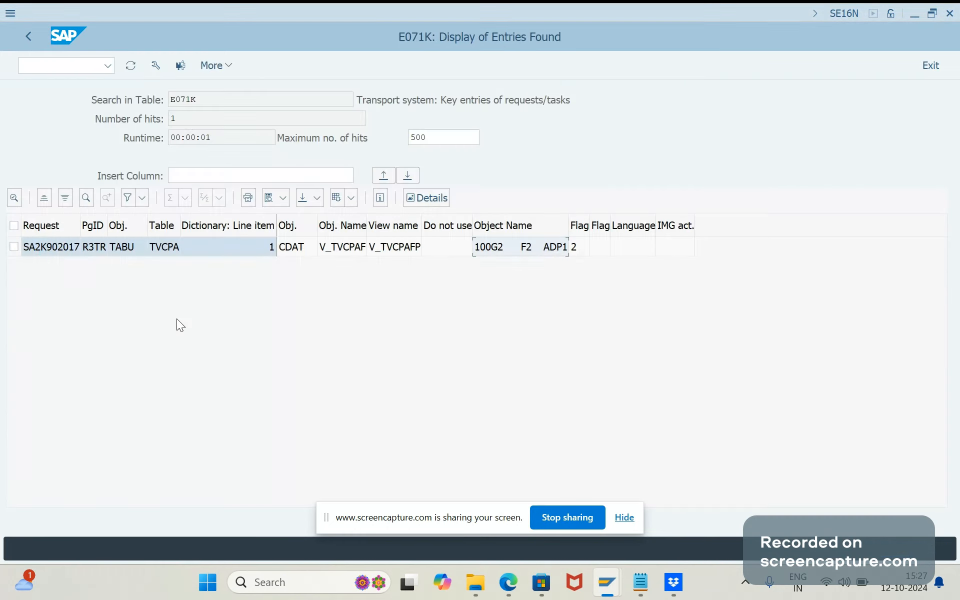
key(alt+Tab)
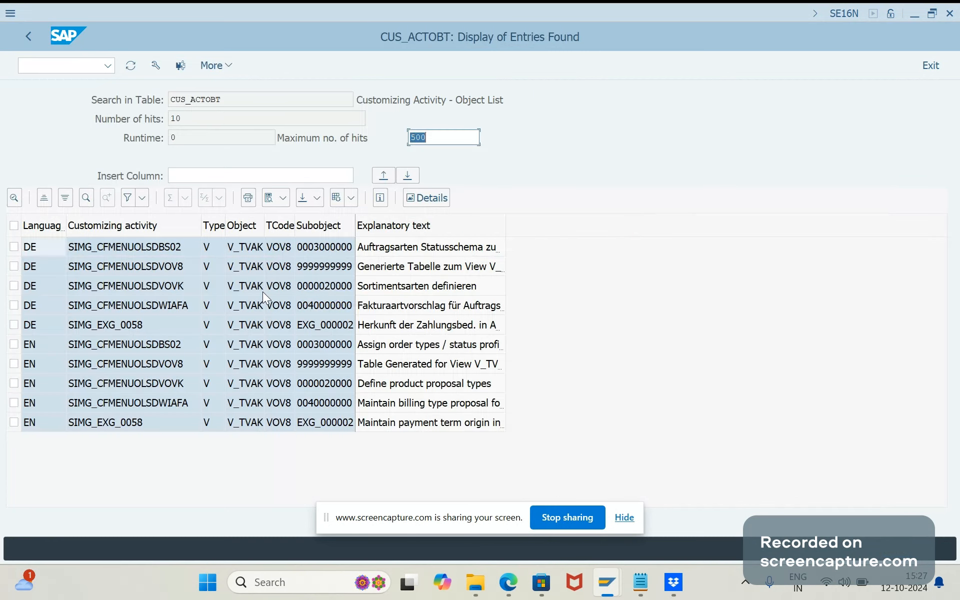
key(alt+Tab)
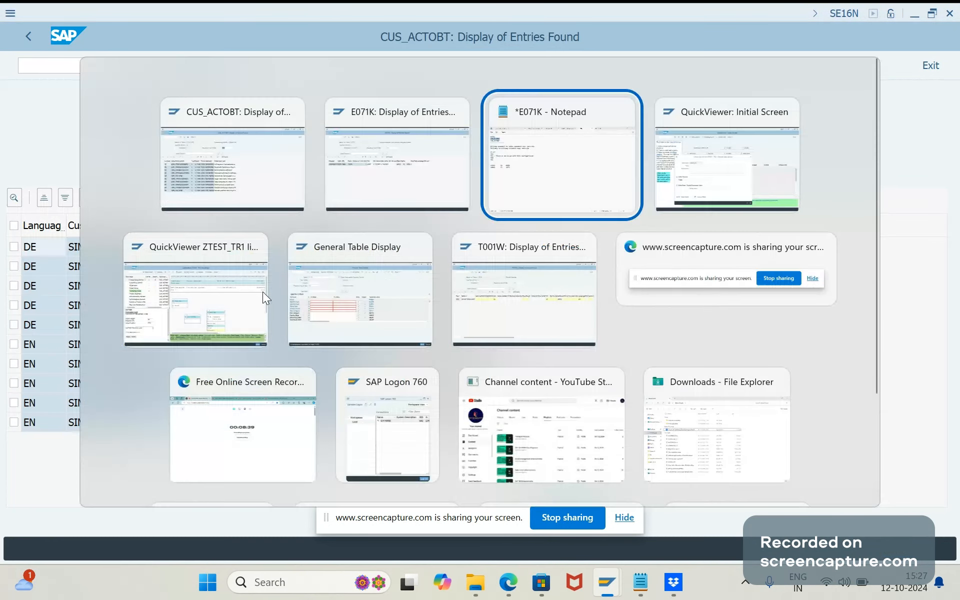
key(Escape)
mouse_move(599, 591)
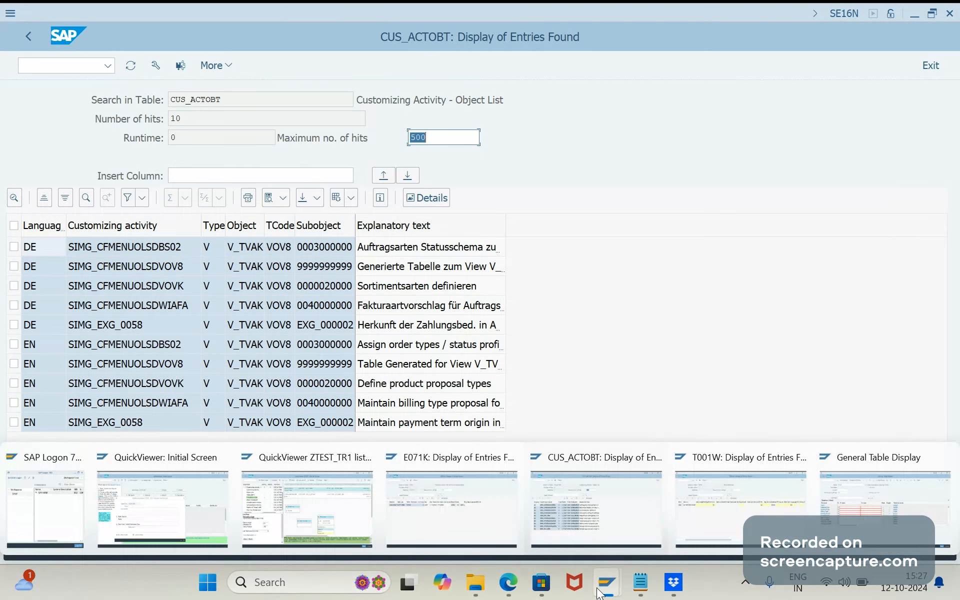
click(460, 483)
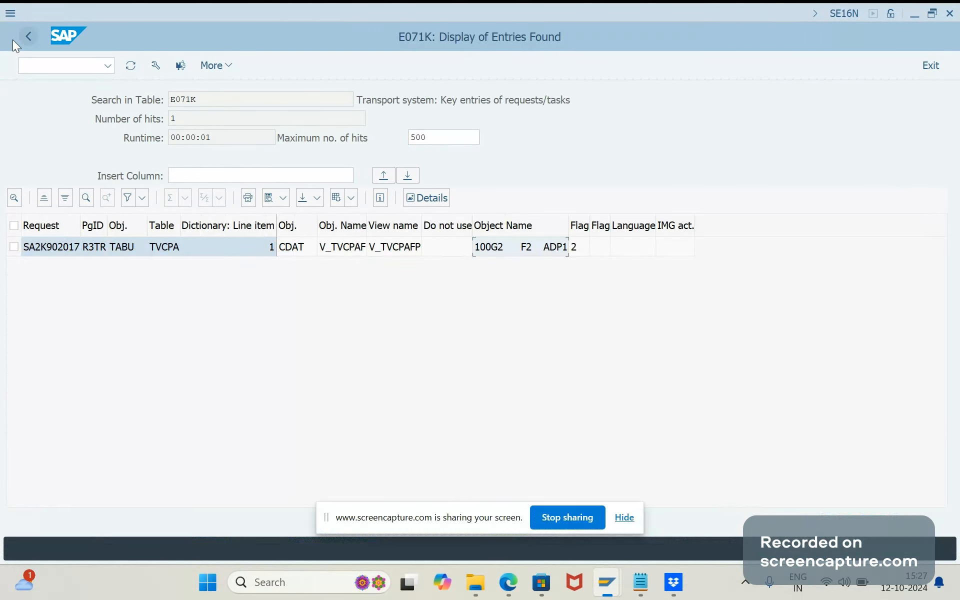
key(F3)
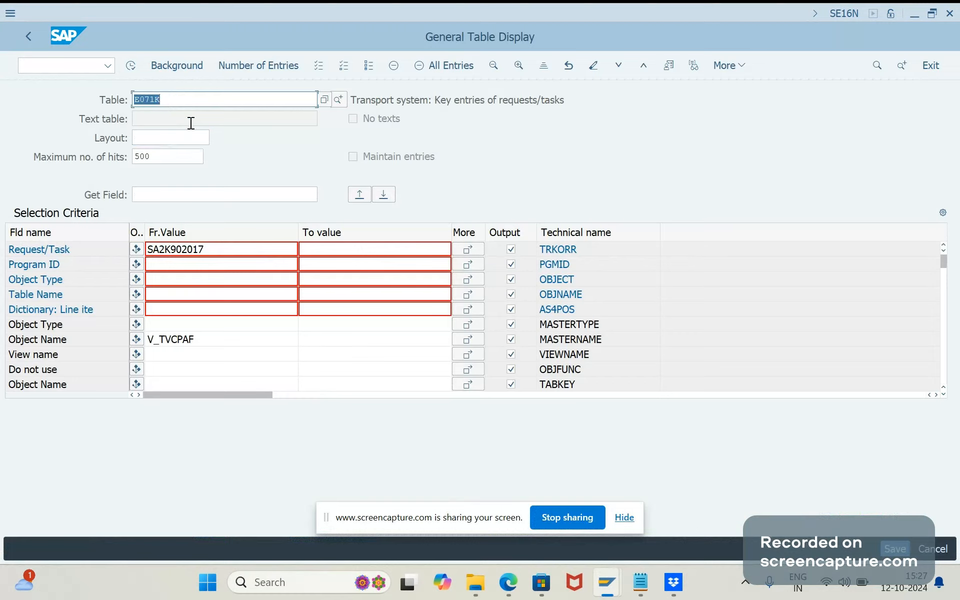
text(C)
click(191, 122)
key(Return)
Display the CUS_ACTOBJ entries for transaction code VOV8
click(159, 293)
text(VOVU)
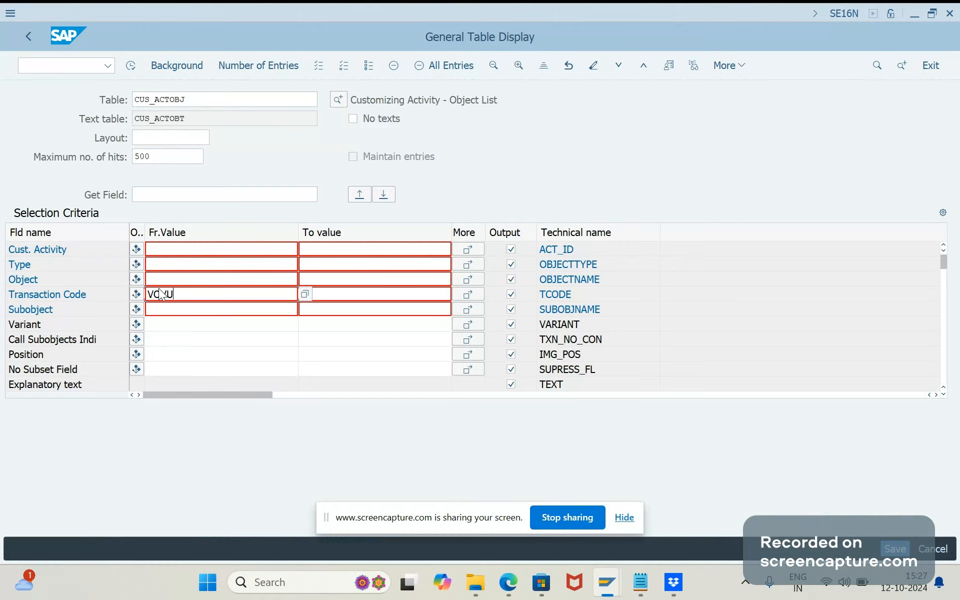
double_click(161, 293)
text(VOV8)
key(F8)
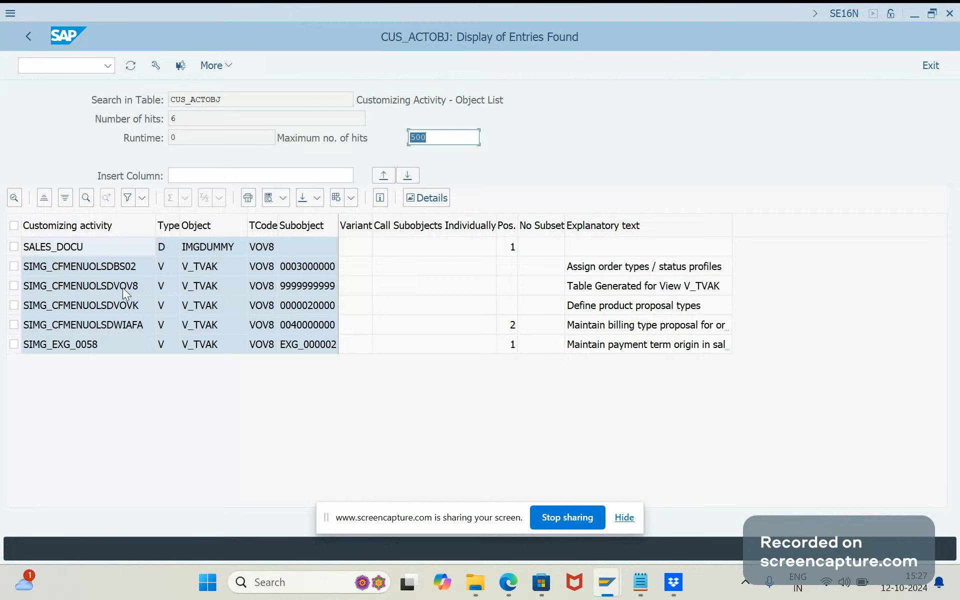
Examine the customizing activities and explanatory texts of the CUS_ACTOBJ entries for VOV8
click(92, 271)
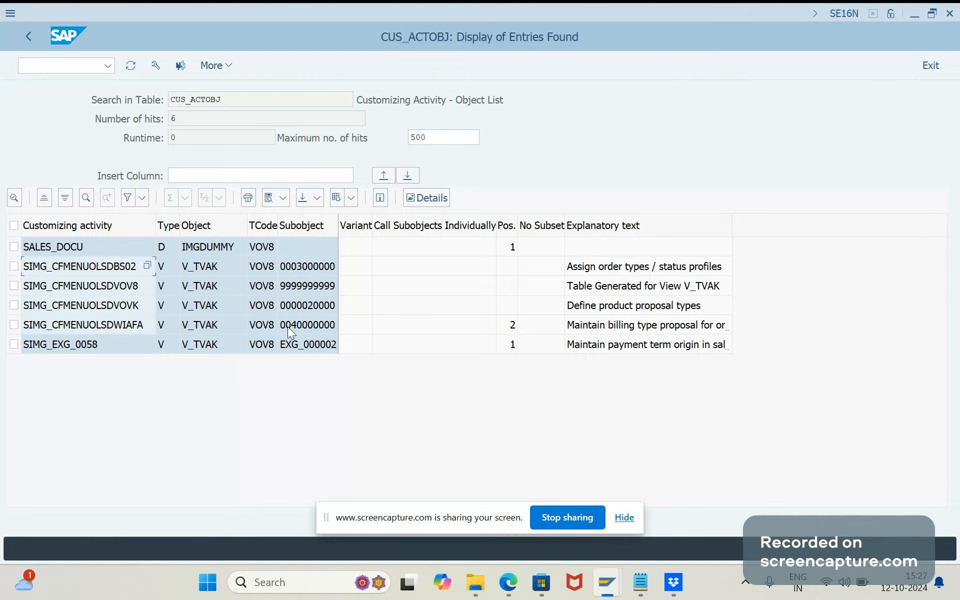
drag(604, 274, 607, 343)
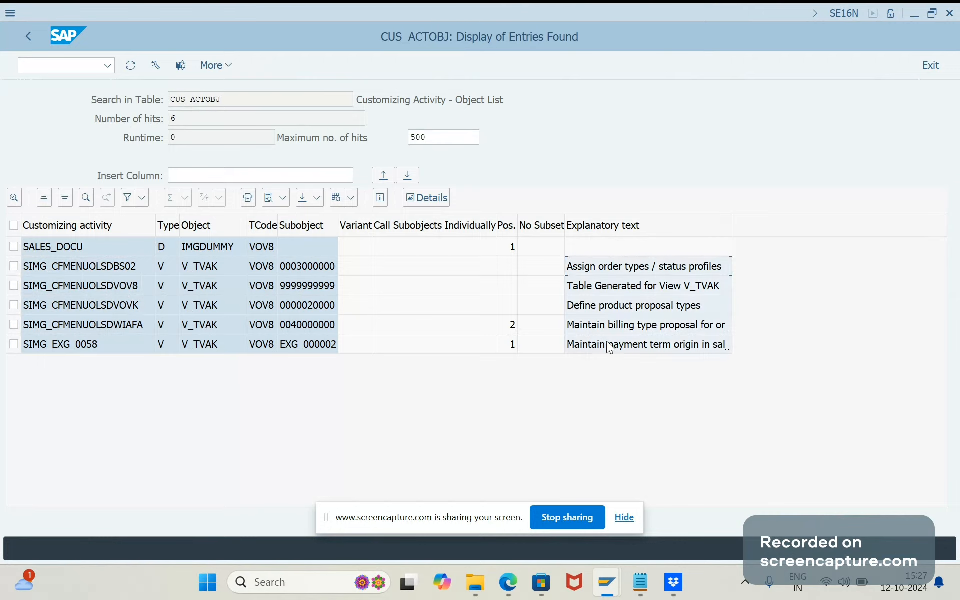
click(126, 271)
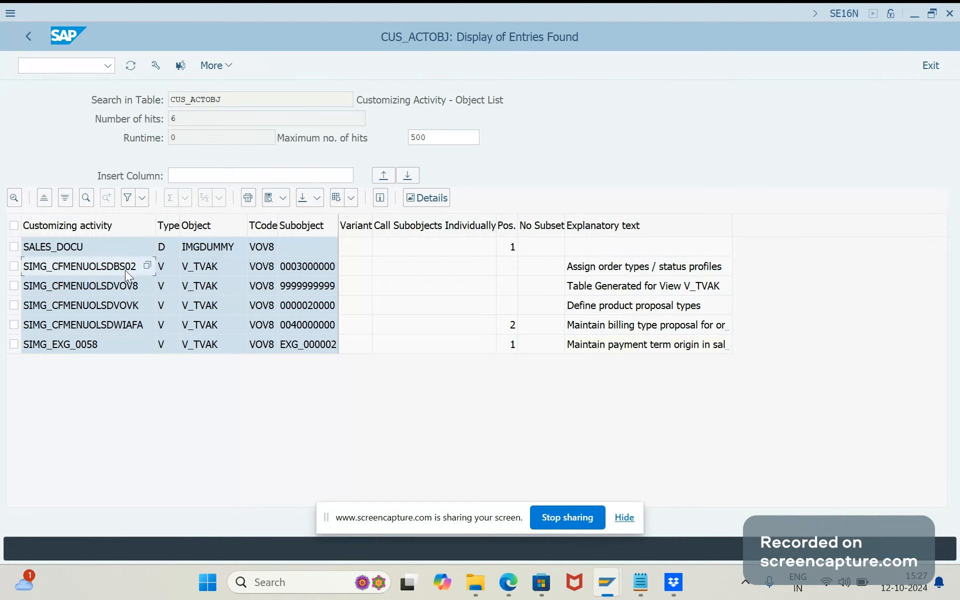
click(594, 272)
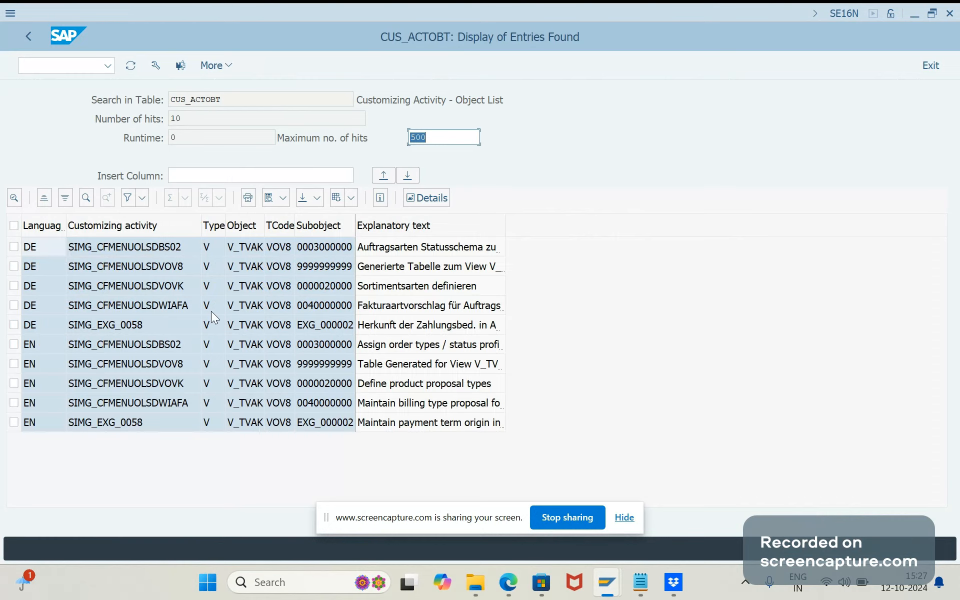
Compare the CUS_ACTOBT and CUS_ACTOBJ results, examining the CUS_ACTOBT table name, languages, customizing activities and explanatory texts
key(Tab)
key(alt+Tab)
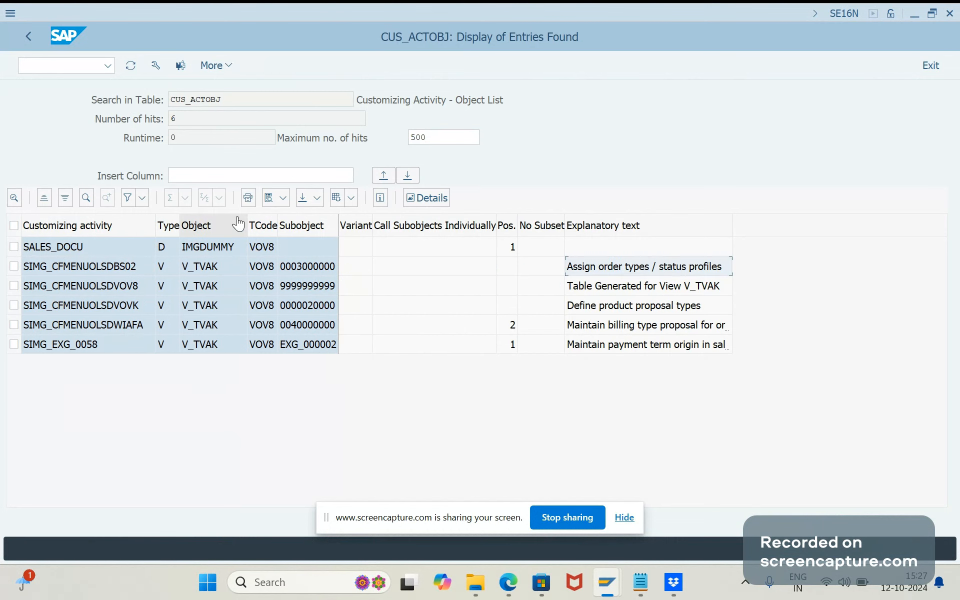
key(alt+Tab)
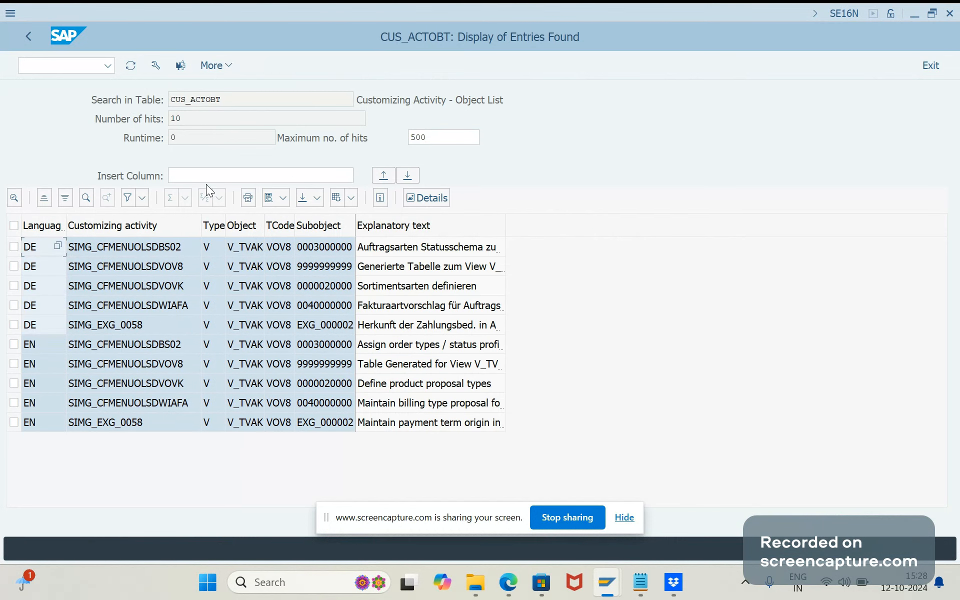
click(233, 102)
drag(233, 102, 179, 103)
click(152, 349)
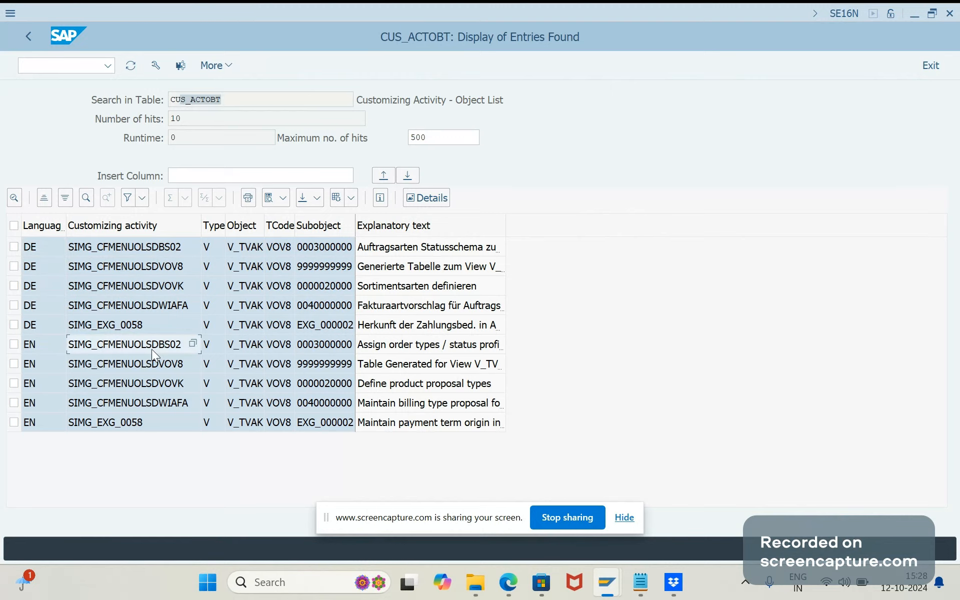
click(158, 247)
click(36, 247)
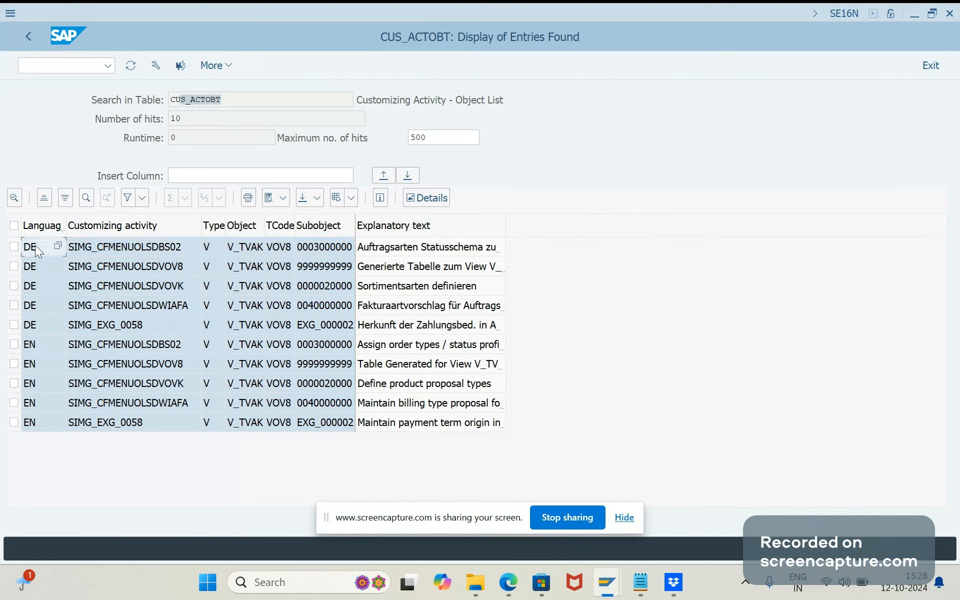
click(46, 358)
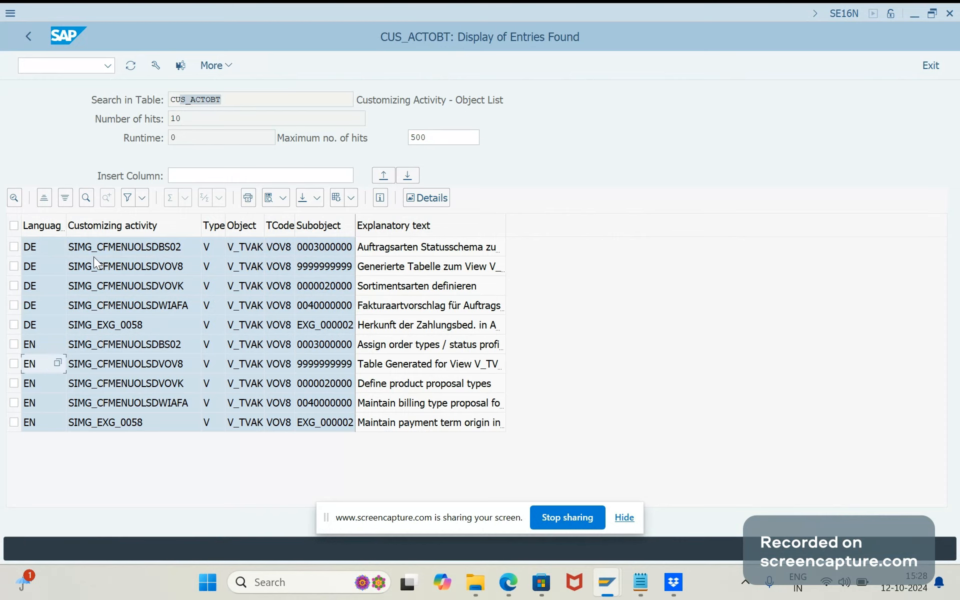
drag(38, 246, 485, 422)
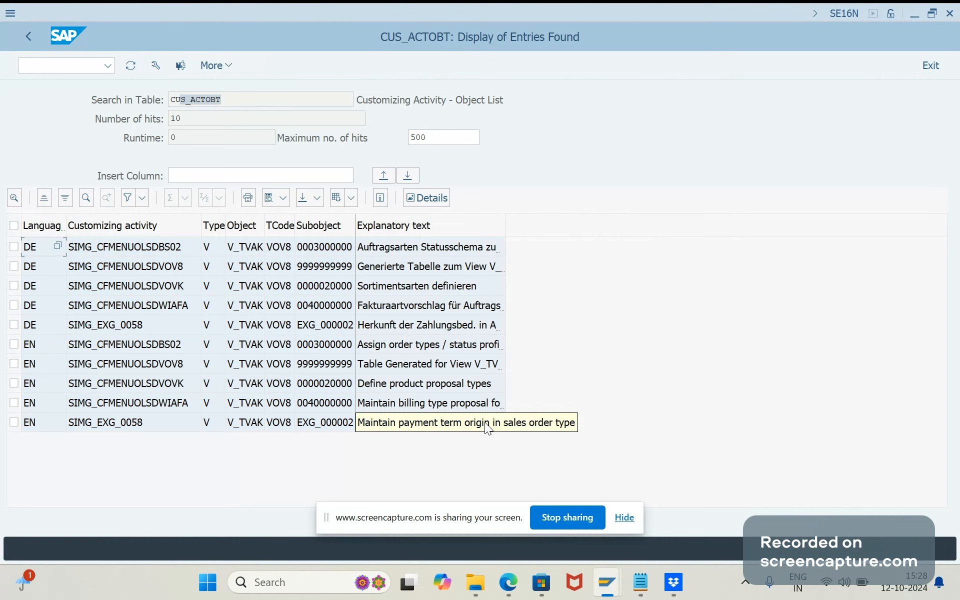
key(alt+Tab)
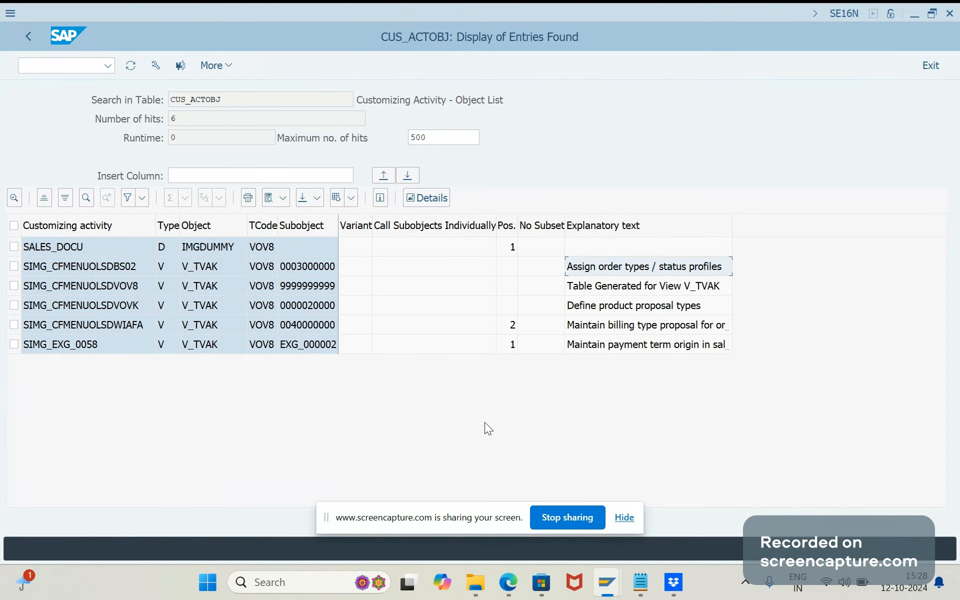
Switch to the QuickViewer window with the creation dialog for ZTEST_TR2 and enter the title ZTEST
mouse_move(607, 582)
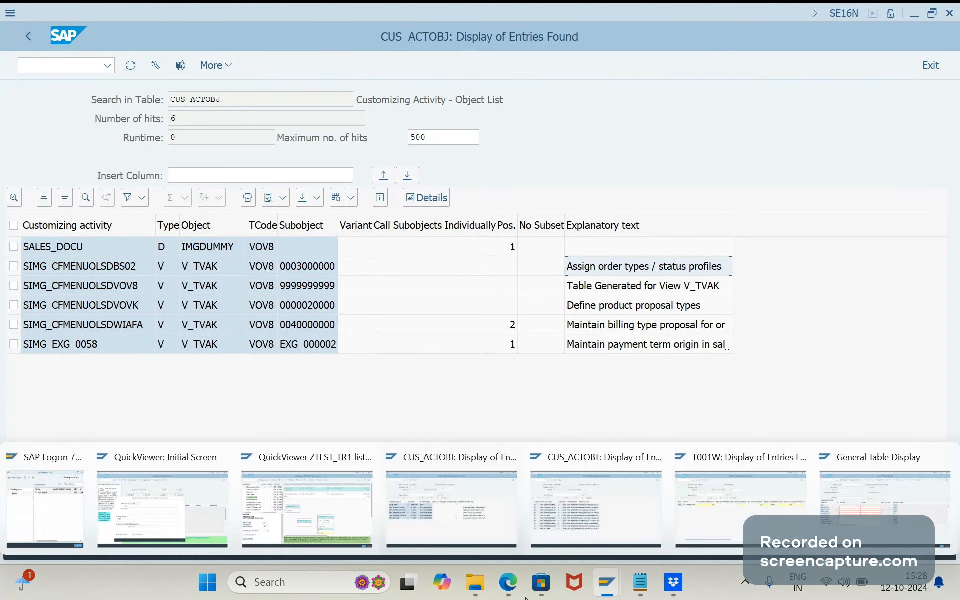
click(156, 511)
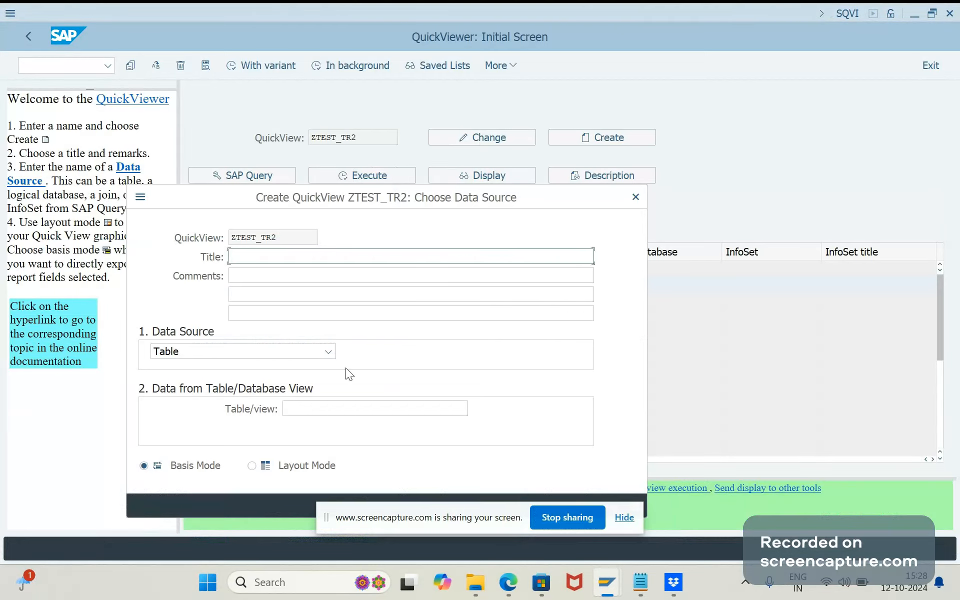
text(ZTEST)
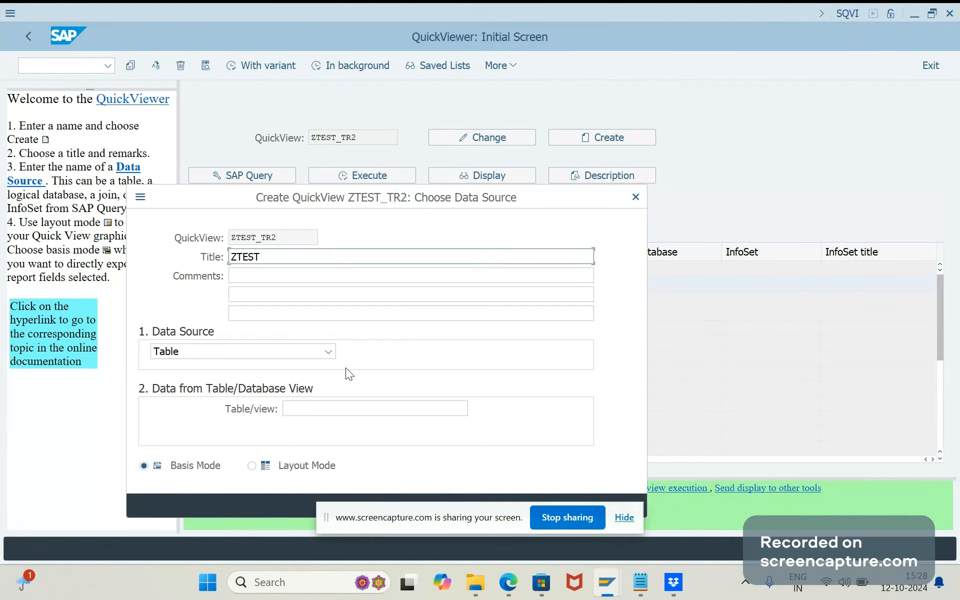